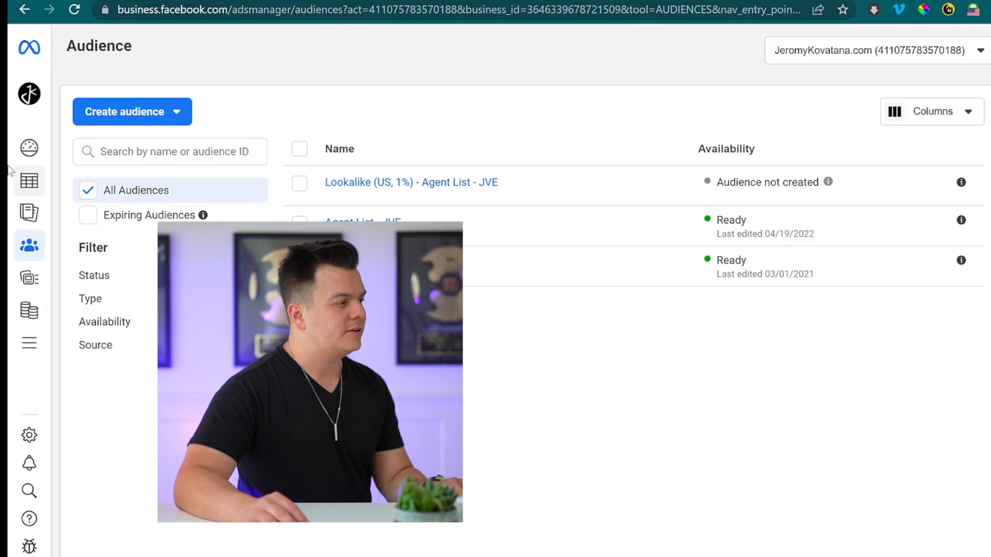
Start creating a custom audience that uses Lead form as its source.
{"action": "mouse_move", "coordinate": [85, 200]}
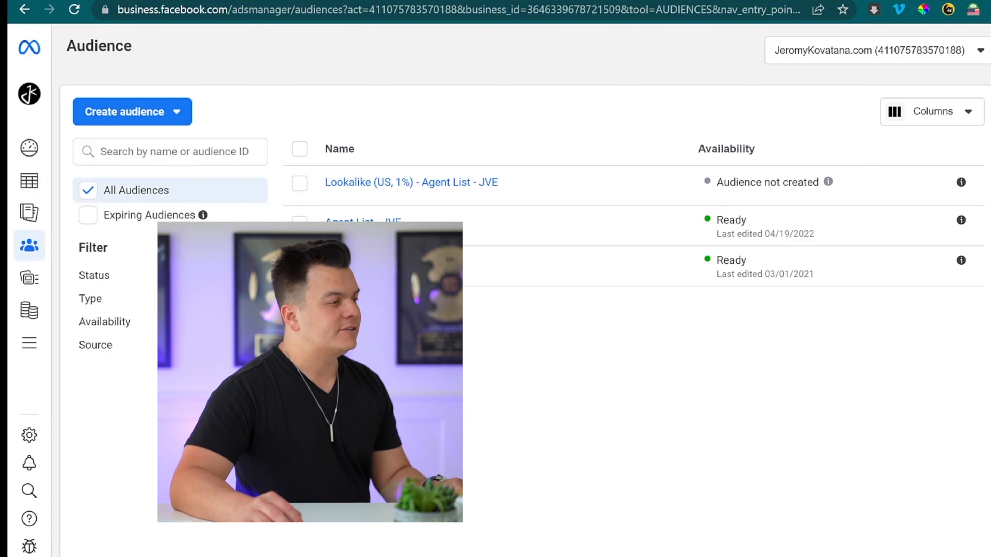
{"action": "left_click", "coordinate": [136, 112]}
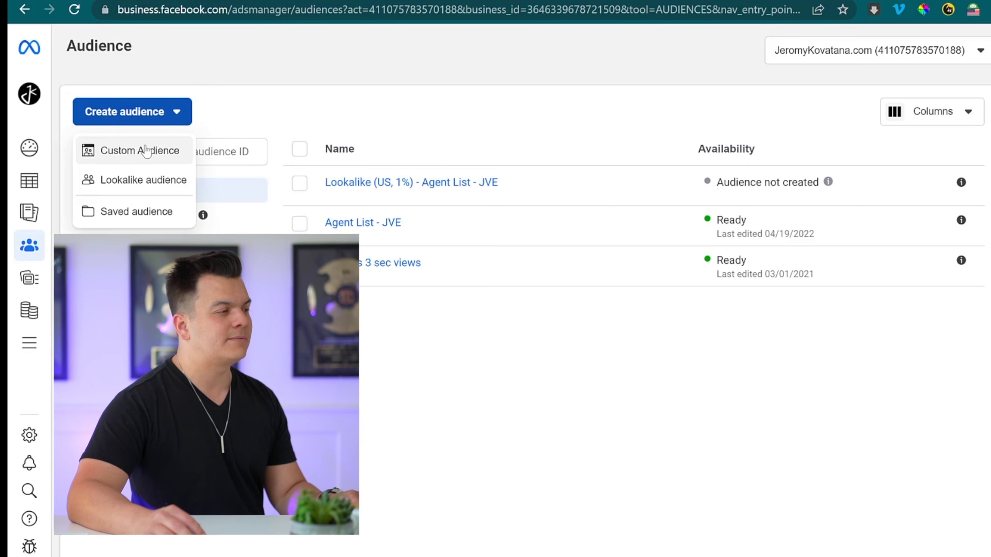
{"action": "left_click", "coordinate": [145, 150]}
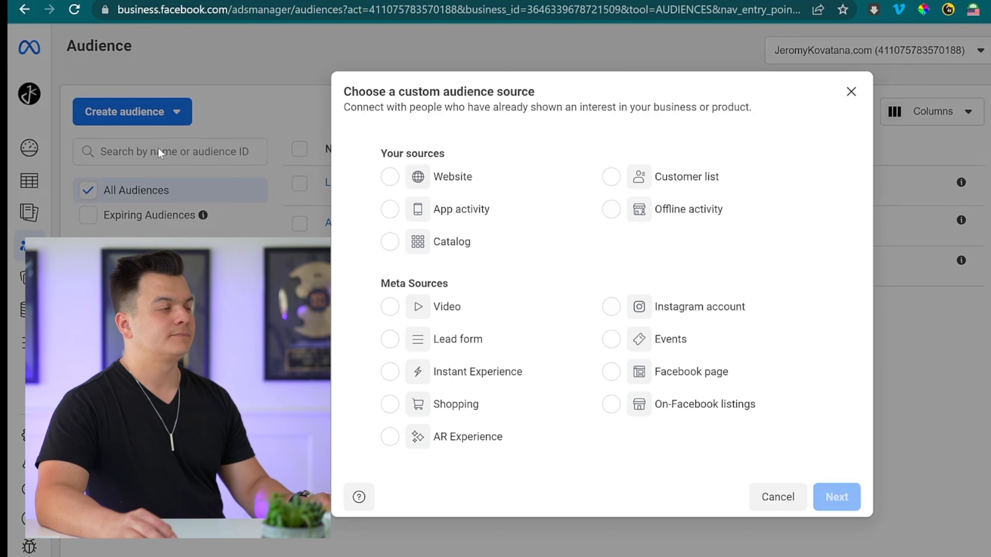
{"action": "left_click", "coordinate": [397, 344]}
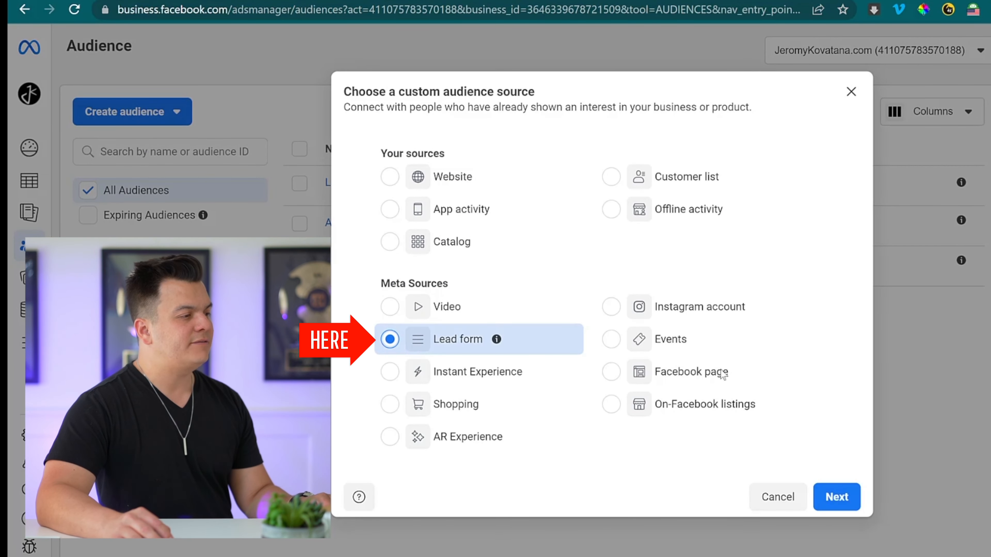
{"action": "left_click", "coordinate": [837, 497]}
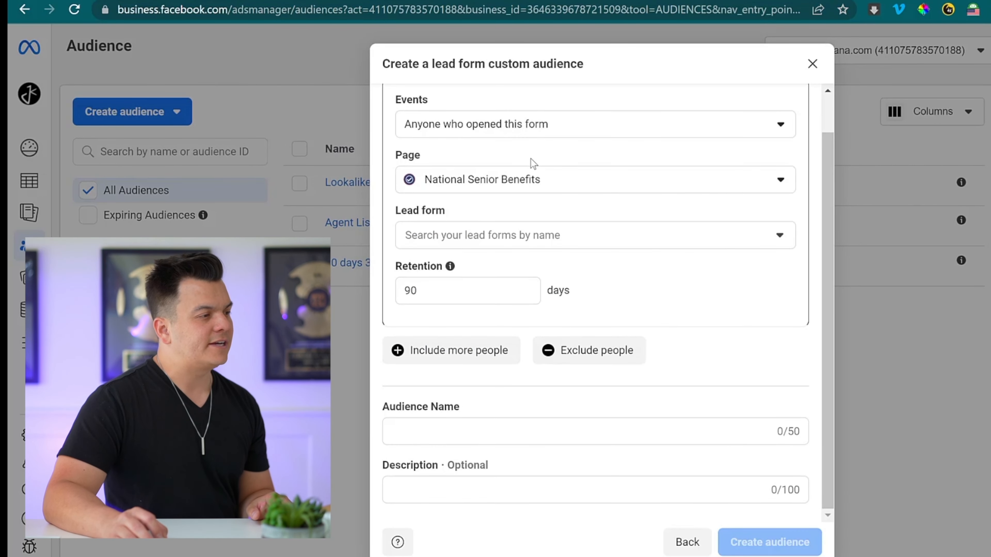
Include Accounts Center accounts who opened and submitted the form, and select all lead forms of the National Senior Benefits page.
{"action": "left_click", "coordinate": [508, 183]}
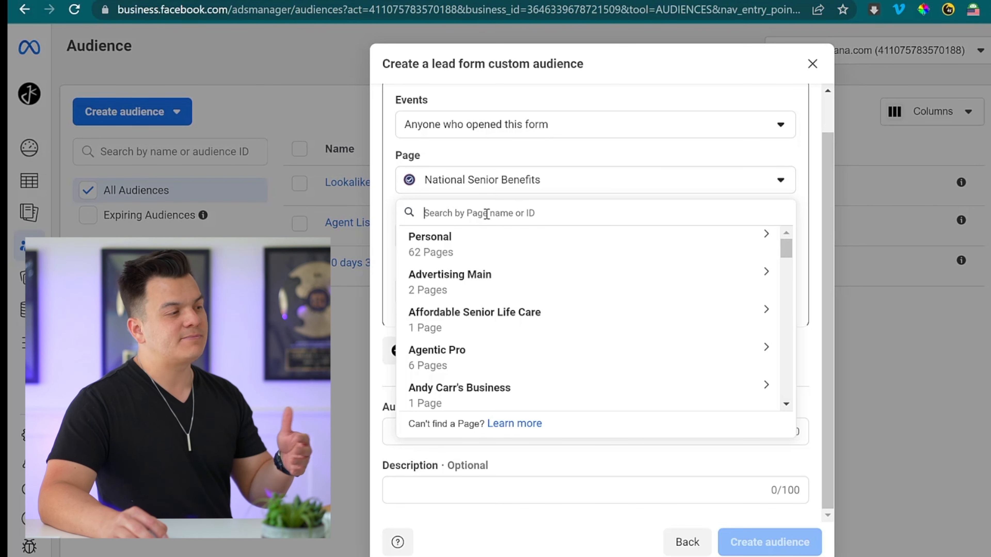
{"action": "left_click", "coordinate": [532, 149]}
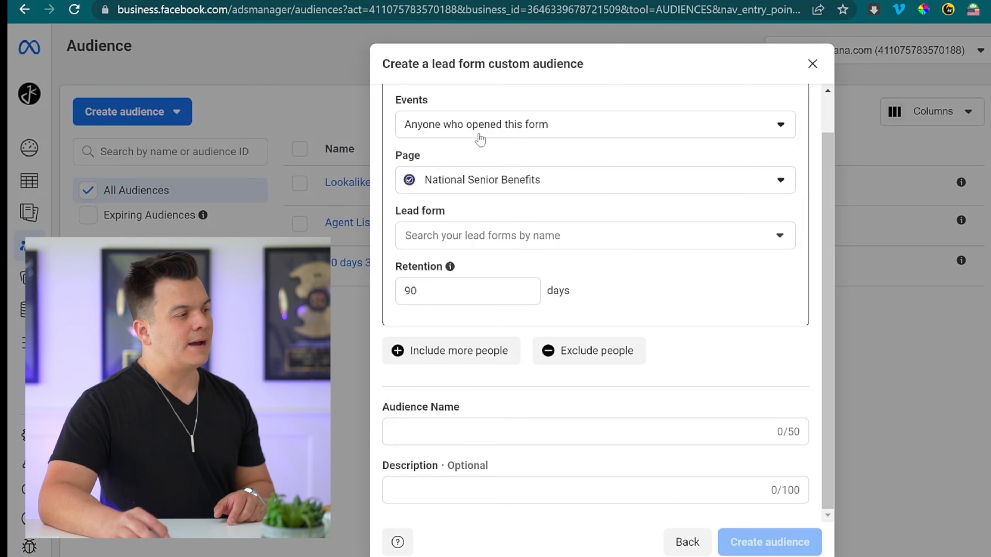
{"action": "left_click", "coordinate": [419, 137]}
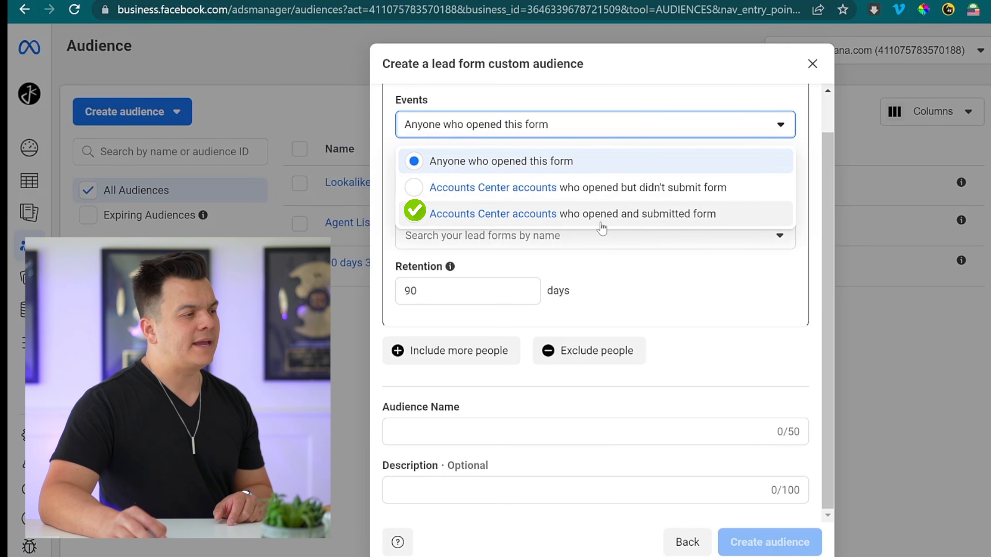
{"action": "left_click", "coordinate": [690, 215]}
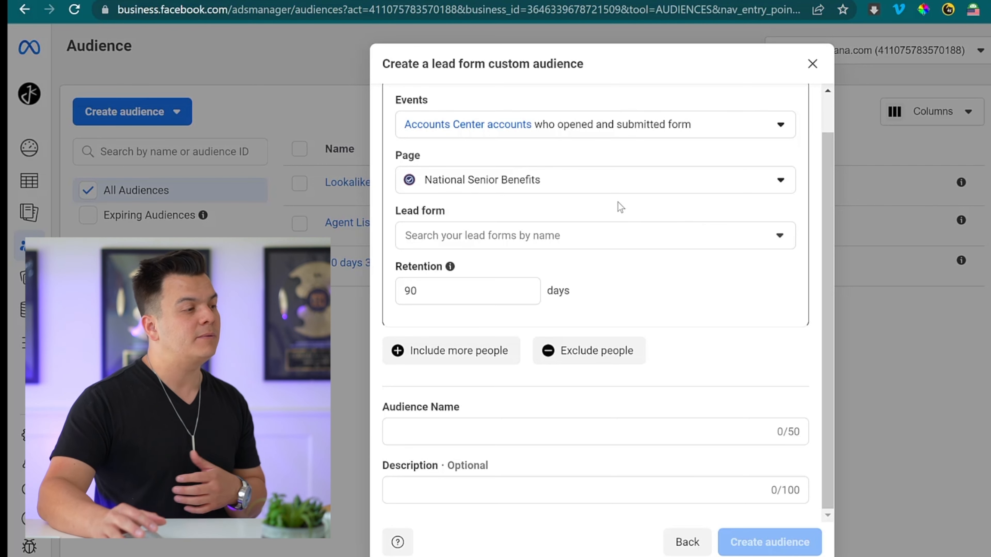
{"action": "left_click", "coordinate": [427, 236]}
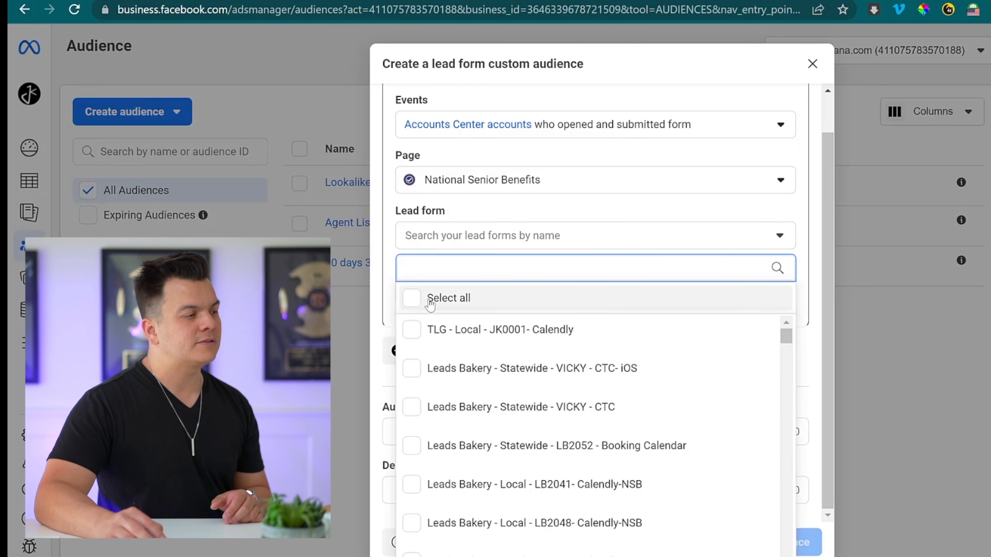
{"action": "left_click", "coordinate": [410, 301]}
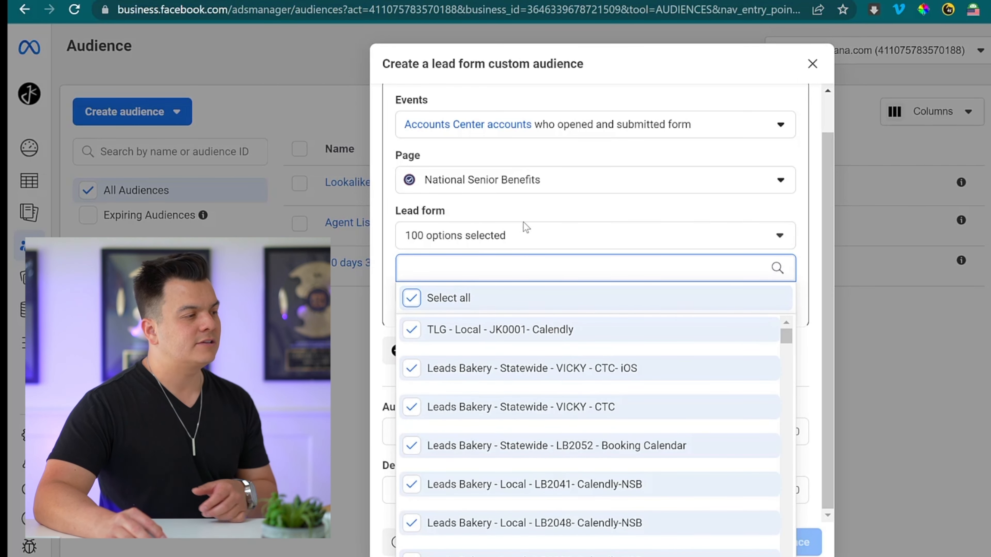
{"action": "left_click", "coordinate": [503, 245]}
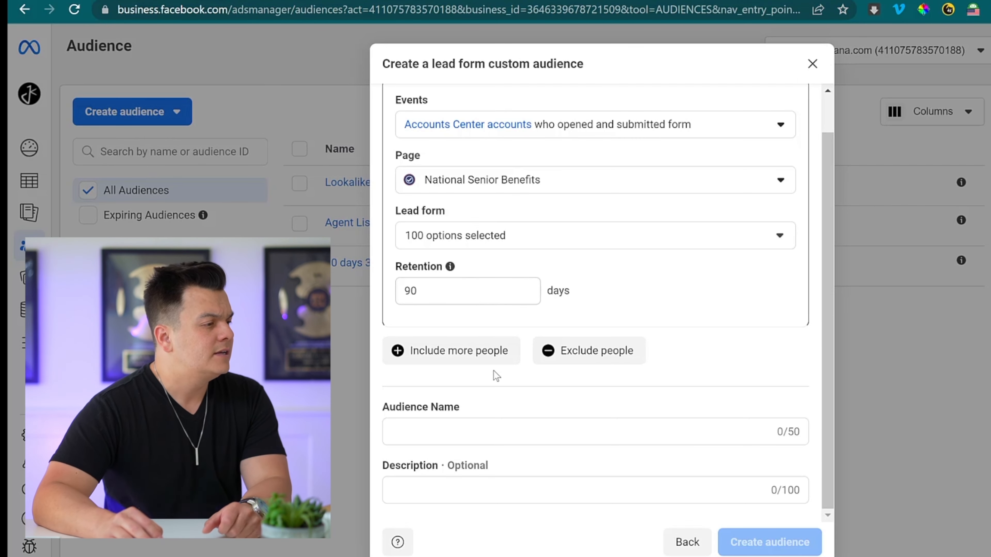
Enter "Lead Form FIlleers" as the audience name.
{"action": "scroll", "coordinate": [476, 425], "scroll_direction": "up", "scroll_amount": 1}
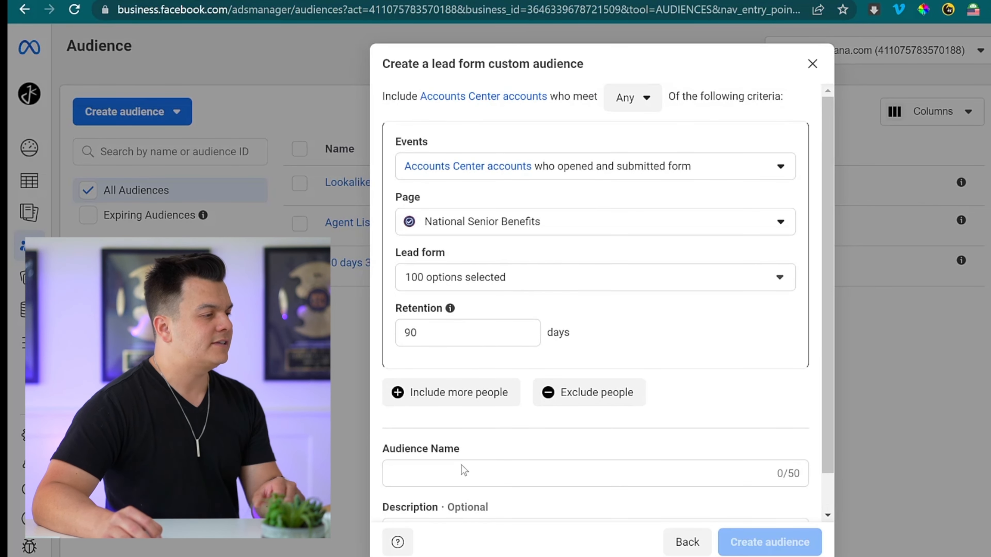
{"action": "left_click", "coordinate": [447, 466]}
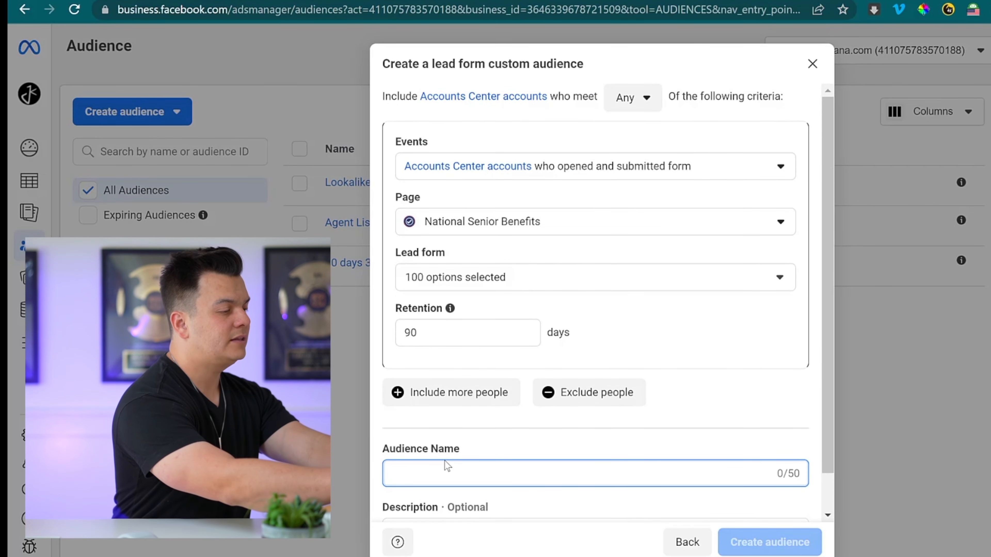
{"action": "type", "text": "Lead FOrm"}
{"action": "key", "text": "BackSpace"}
{"action": "key", "text": "BackSpace"}
{"action": "key", "text": "BackSpace"}
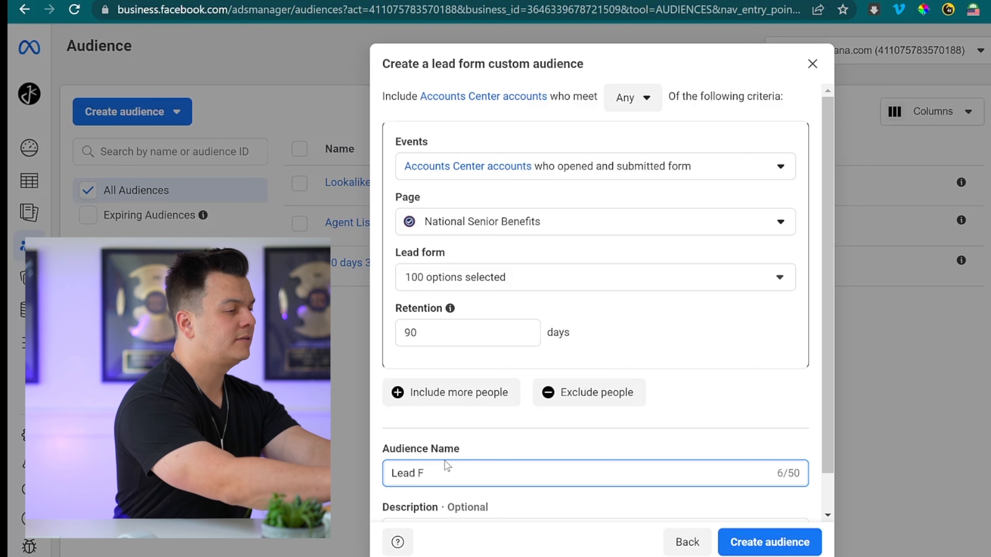
{"action": "type", "text": "orm Filleers"}
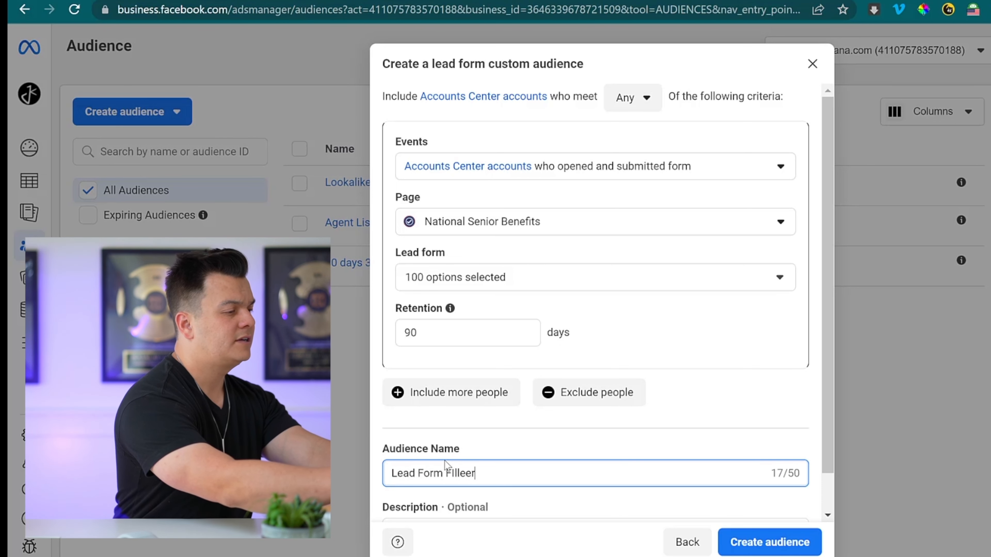
Insert "National Senior Benefits - " at the beginning of the audience name.
{"action": "key", "text": "Left"}
{"action": "key", "text": "Left"}
{"action": "key", "text": "Left"}
{"action": "key", "text": "Left"}
{"action": "key", "text": "Left"}
{"action": "key", "text": "Left"}
{"action": "key", "text": "Left"}
{"action": "key", "text": "Left"}
{"action": "key", "text": "Left"}
{"action": "key", "text": "Left"}
{"action": "key", "text": "Left"}
{"action": "key", "text": "Left"}
{"action": "key", "text": "Left"}
{"action": "key", "text": "Left"}
{"action": "key", "text": "Left"}
{"action": "key", "text": "Left"}
{"action": "key", "text": "Left"}
{"action": "key", "text": "Left"}
{"action": "key", "text": "Left"}
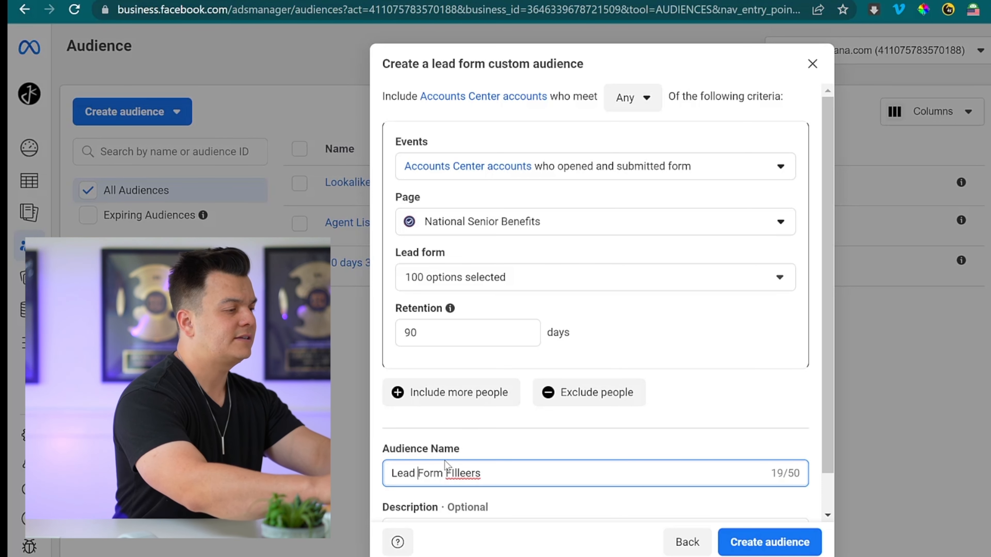
{"action": "type", "text": "National Senio"}
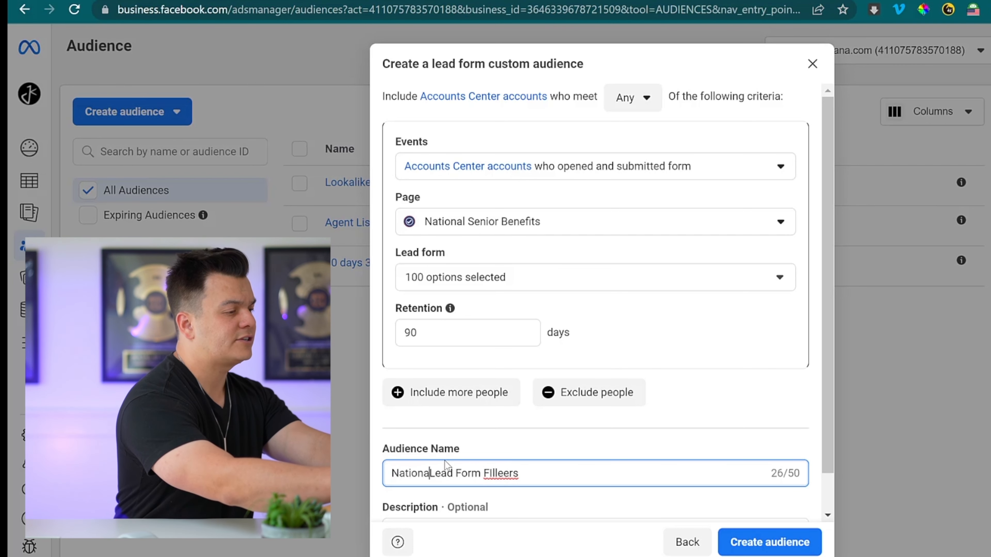
{"action": "type", "text": "r Benefits 0"}
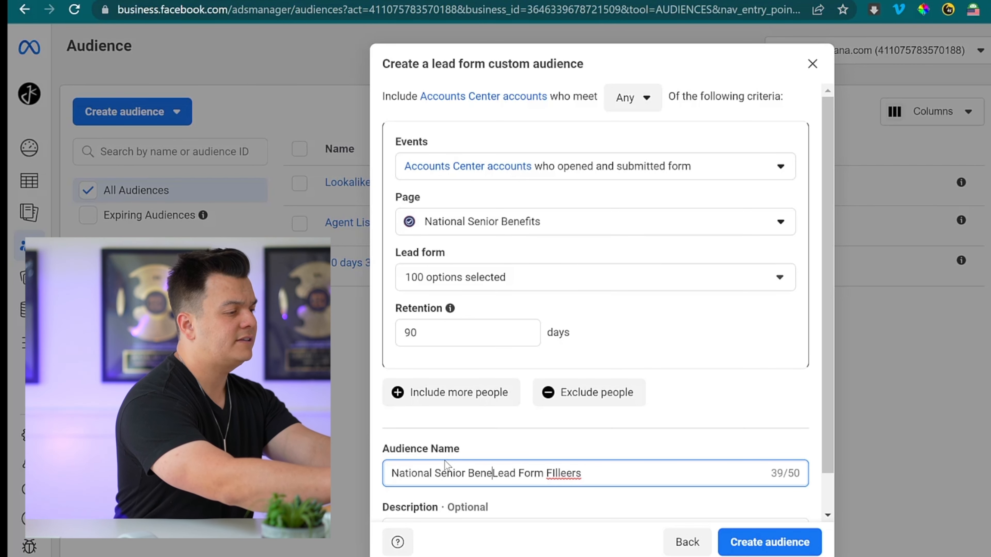
{"action": "key", "text": "BackSpace"}
{"action": "type", "text": "-"}
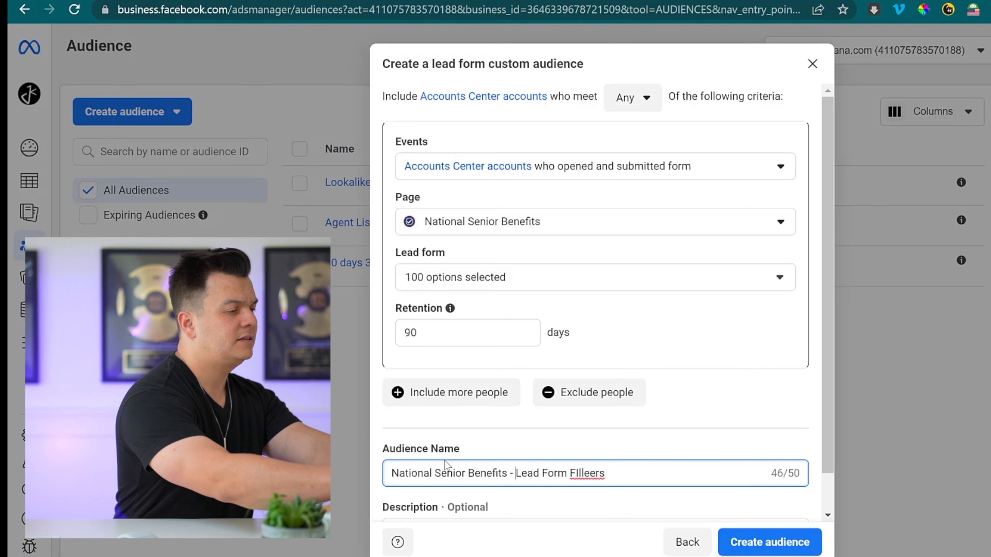
Replace the last word of the audience name with "Submissions".
{"action": "key", "text": "Right"}
{"action": "key", "text": "Right"}
{"action": "key", "text": "Right"}
{"action": "key", "text": "Right"}
{"action": "key", "text": "Right"}
{"action": "key", "text": "Right"}
{"action": "key", "text": "Right"}
{"action": "key", "text": "Right"}
{"action": "key", "text": "Right"}
{"action": "key", "text": "Right"}
{"action": "key", "text": "shift+End"}
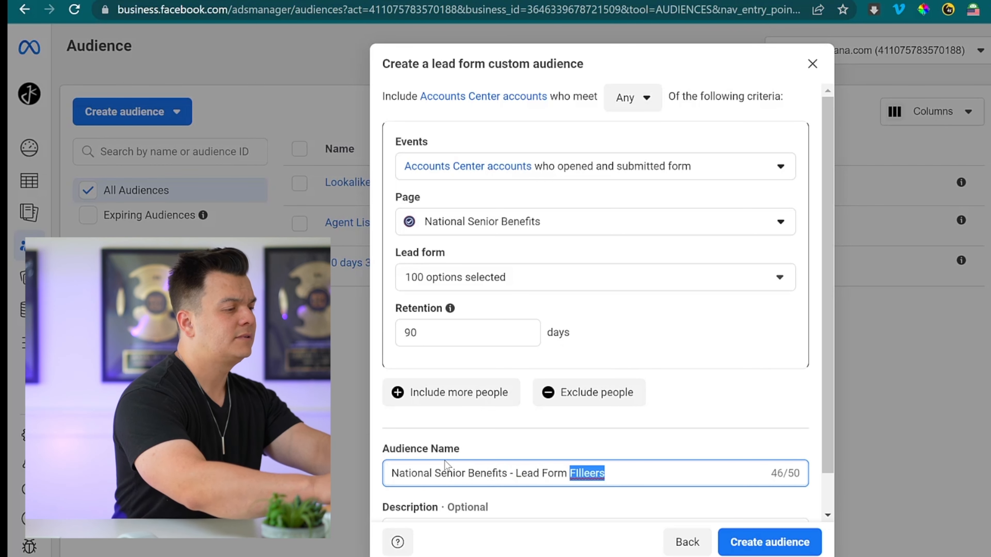
{"action": "type", "text": "Submissions"}
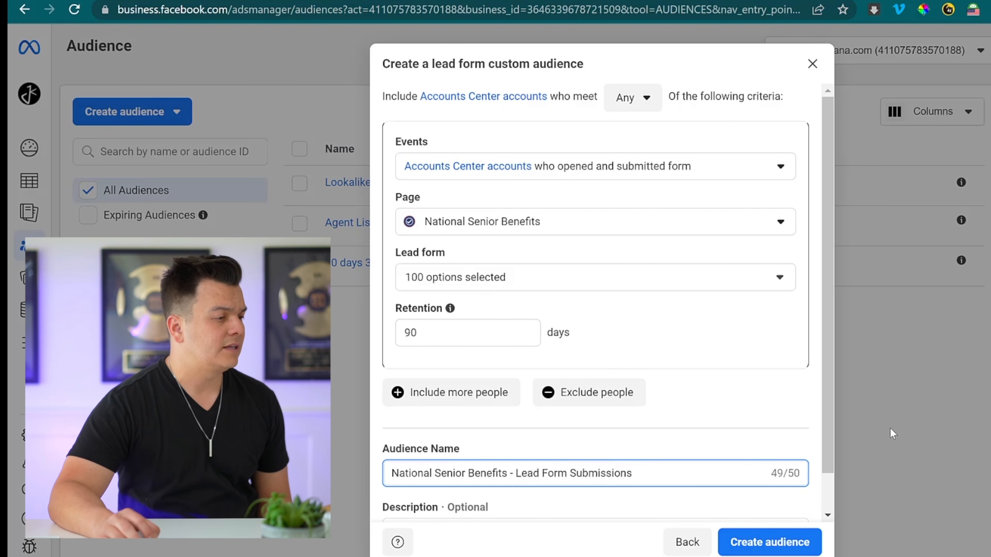
Create the lead form submissions audience and close the confirmation.
{"action": "scroll", "coordinate": [799, 420], "scroll_direction": "down", "scroll_amount": 1}
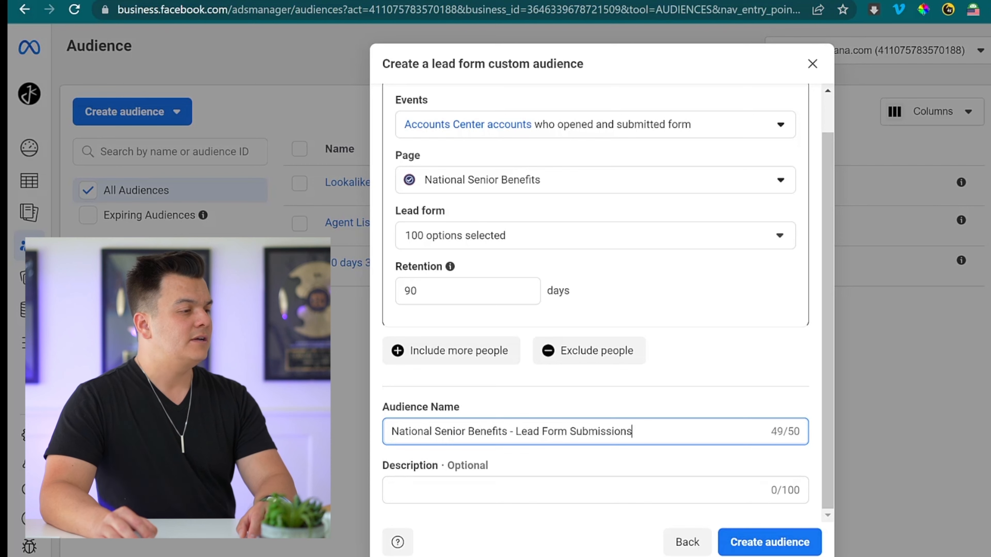
{"action": "left_click", "coordinate": [809, 541]}
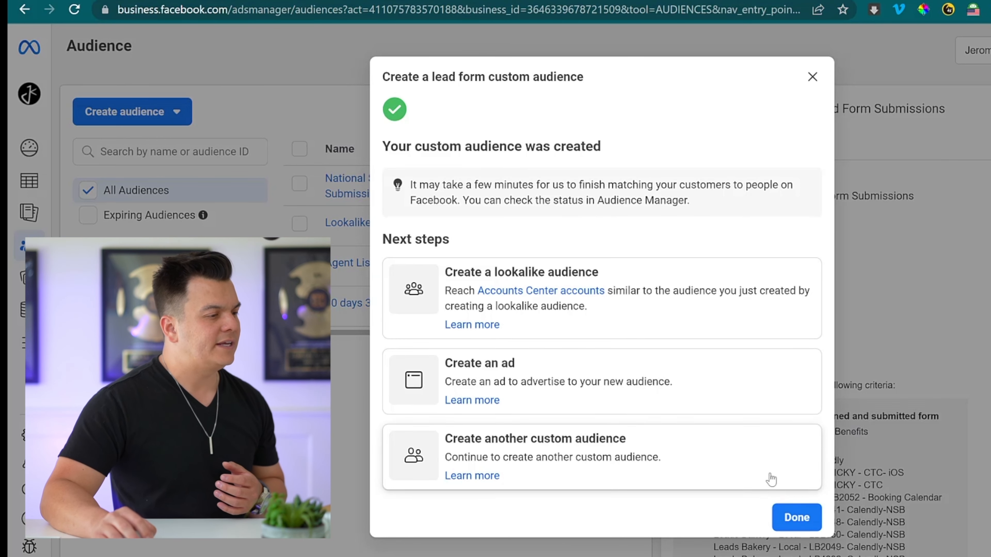
{"action": "left_click", "coordinate": [792, 521]}
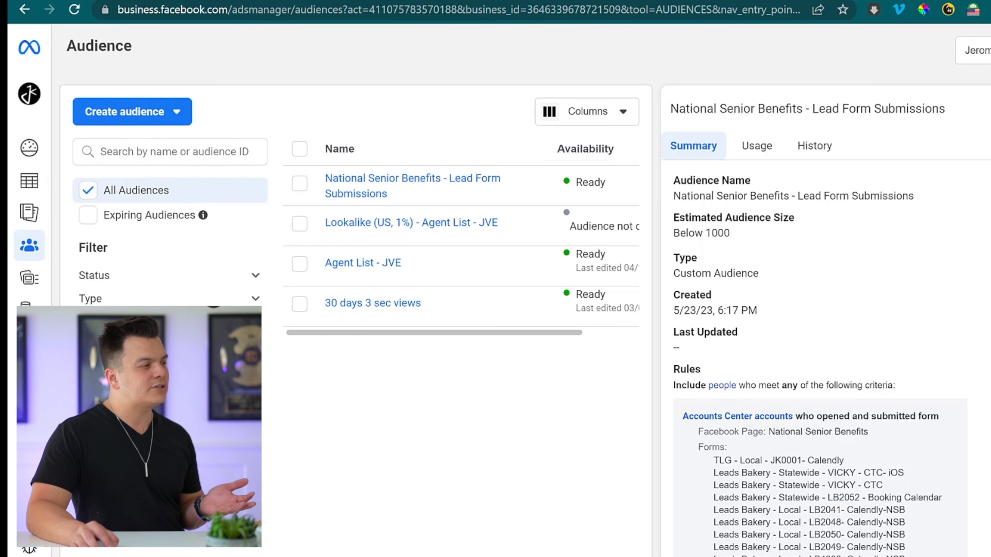
Start creating another custom audience with Lead form as its source.
{"action": "left_click", "coordinate": [174, 113]}
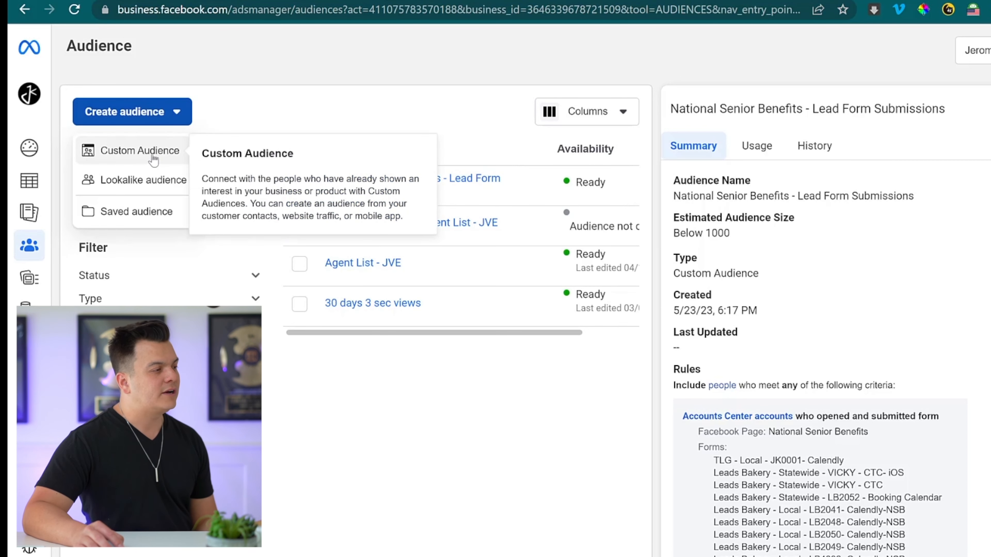
{"action": "left_click", "coordinate": [172, 148]}
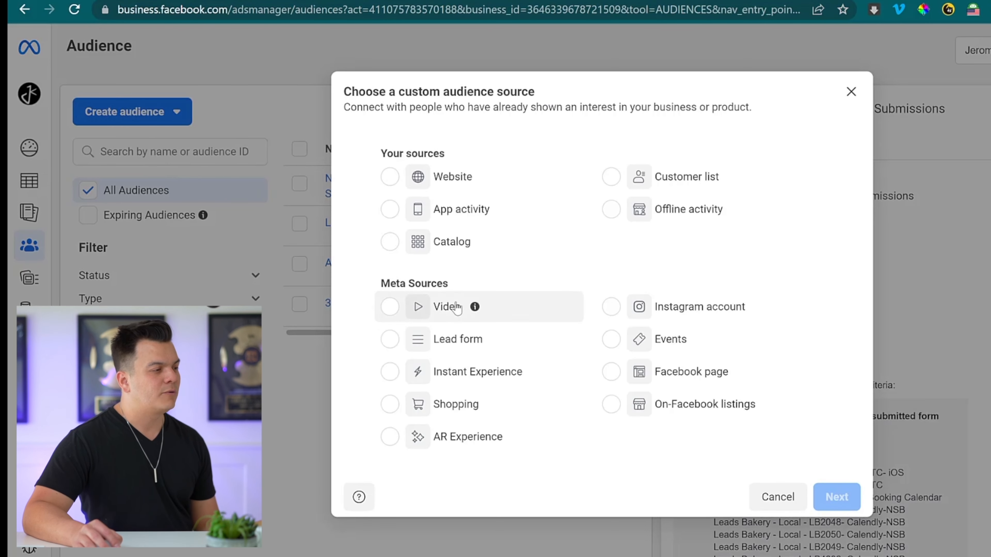
{"action": "left_click", "coordinate": [389, 338]}
{"action": "left_click", "coordinate": [849, 489]}
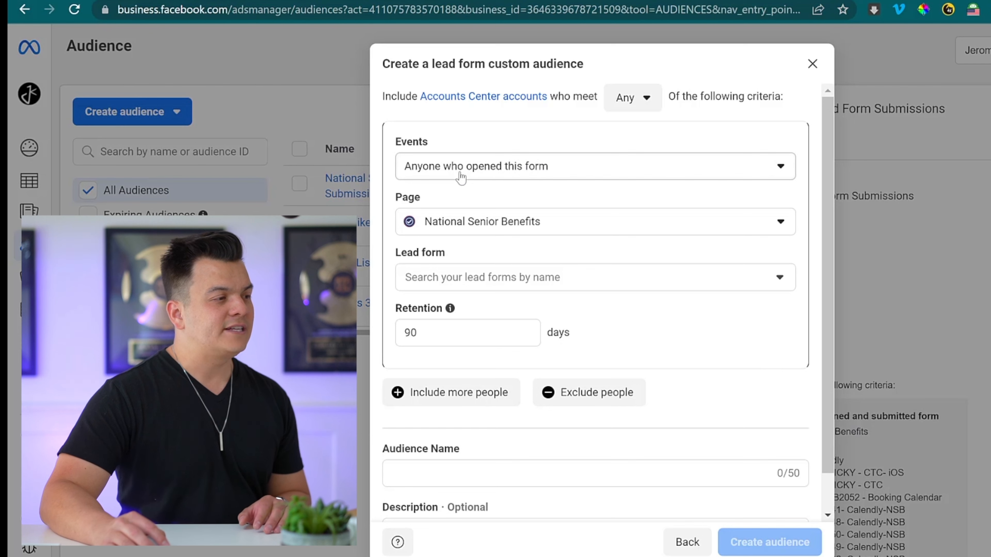
Include Accounts Center accounts who opened but didn't submit the form, and select all lead forms.
{"action": "left_click", "coordinate": [408, 174]}
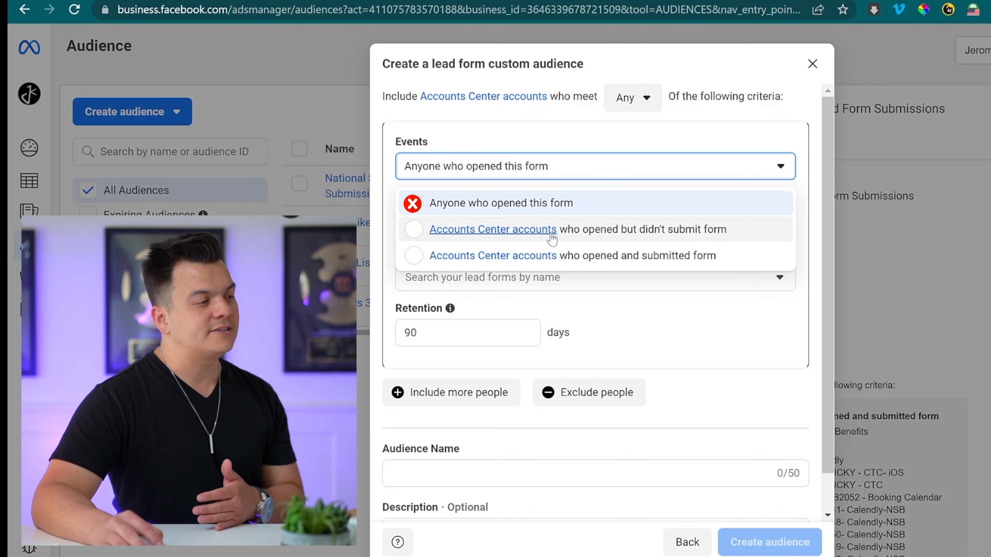
{"action": "left_click", "coordinate": [624, 230]}
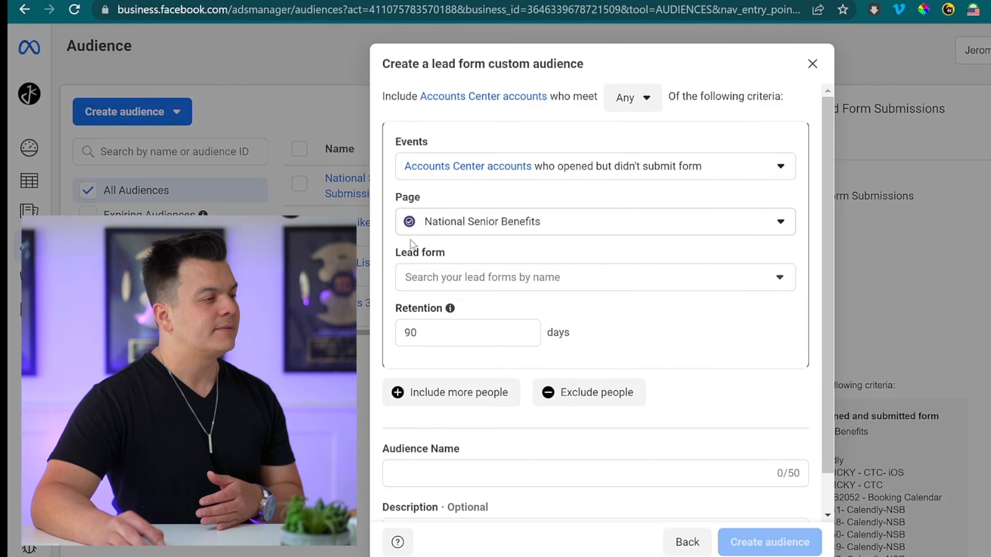
{"action": "left_click", "coordinate": [472, 277]}
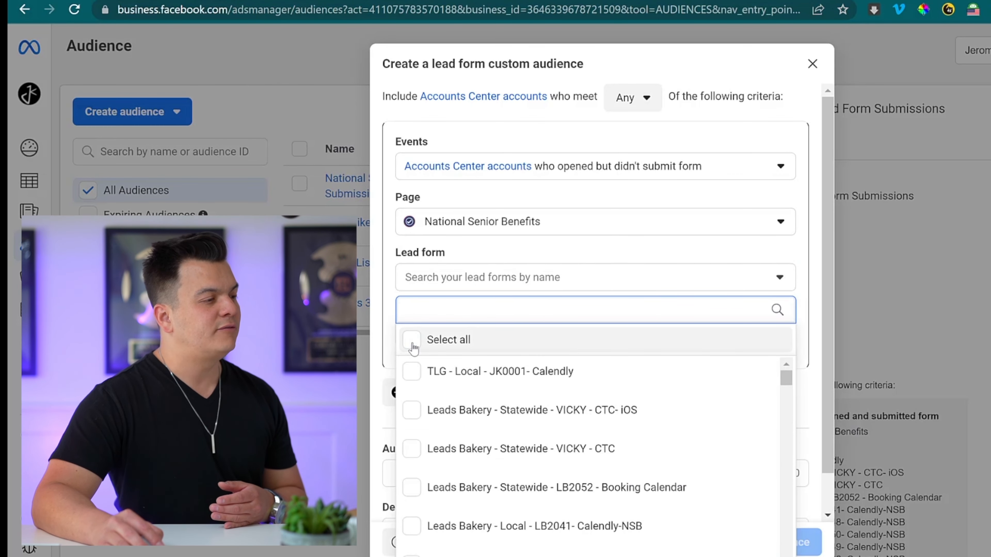
{"action": "left_click", "coordinate": [411, 340]}
{"action": "left_click", "coordinate": [650, 250]}
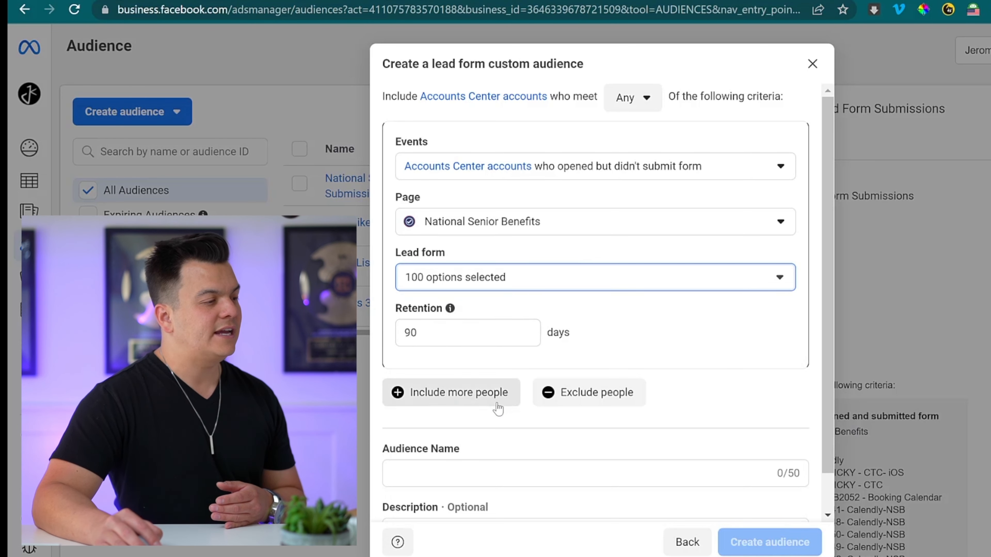
Name the lead form audience "National Senior Benefits - Form Openers (Non Sub)".
{"action": "left_click", "coordinate": [491, 472]}
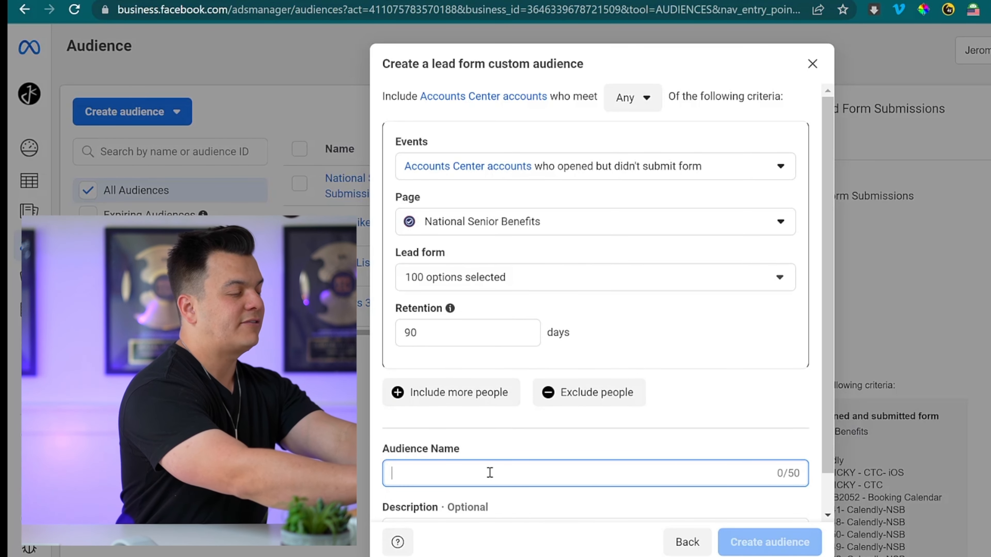
{"action": "type", "text": "National Senior"}
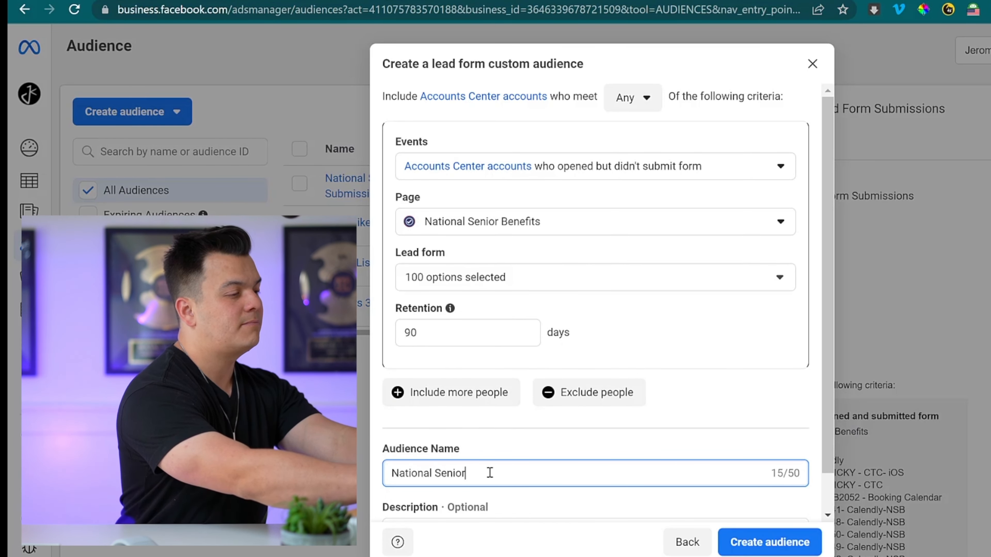
{"action": "type", "text": " Benefits - "}
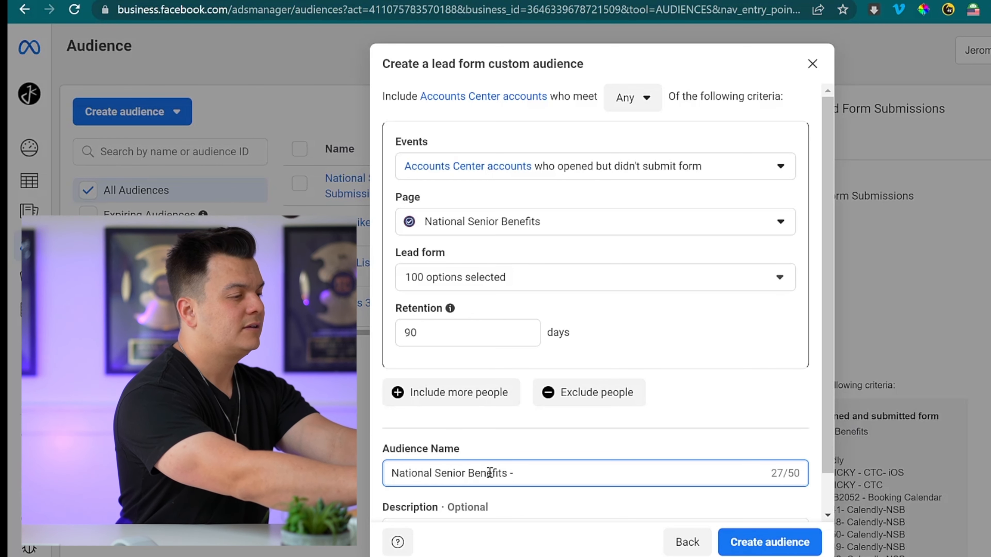
{"action": "type", "text": "FOr"}
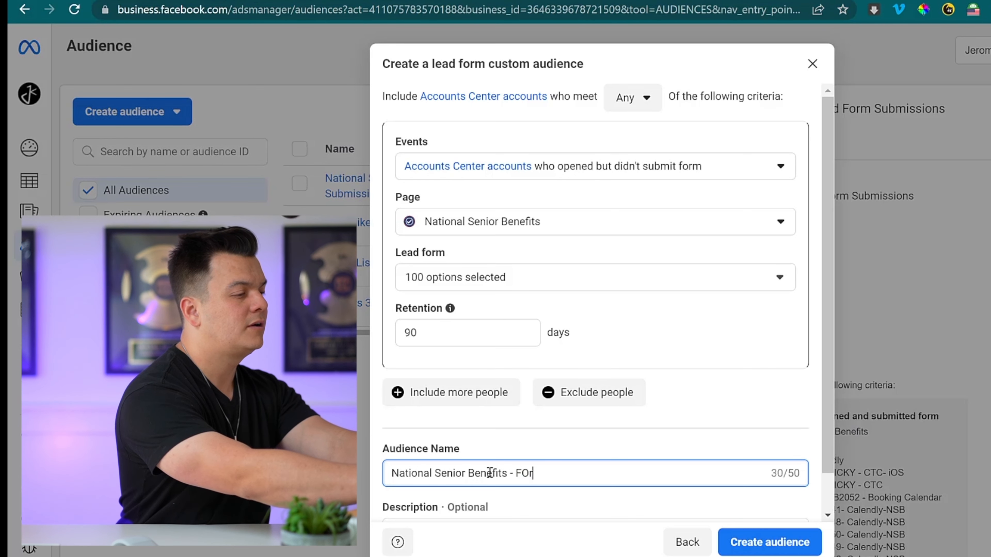
{"action": "type", "text": "orm Op"}
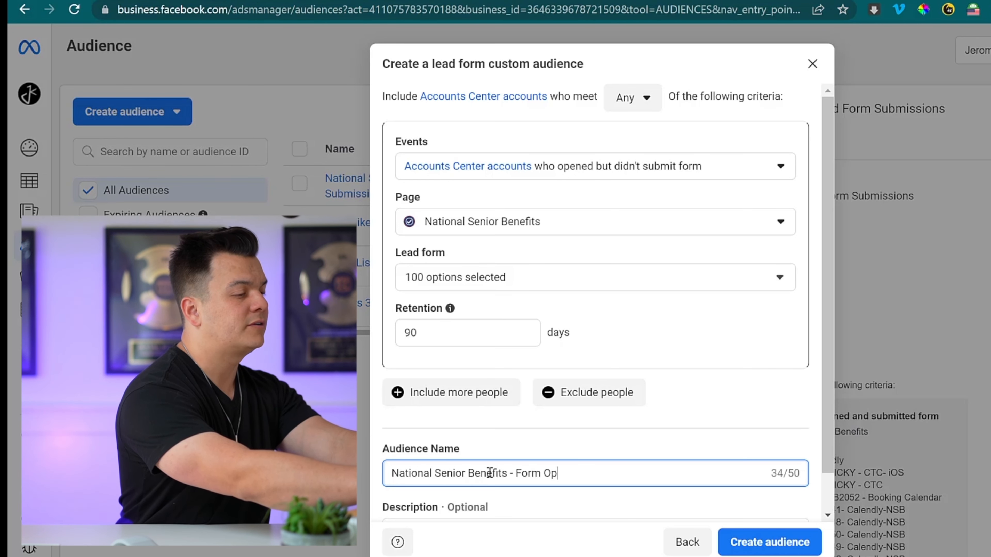
{"action": "type", "text": "eners (No"}
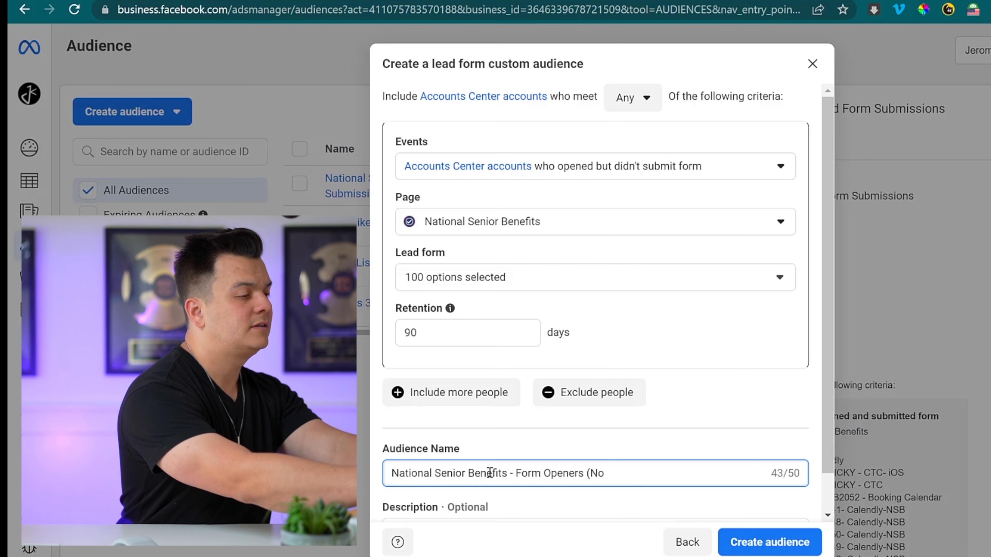
{"action": "type", "text": "n Sub"}
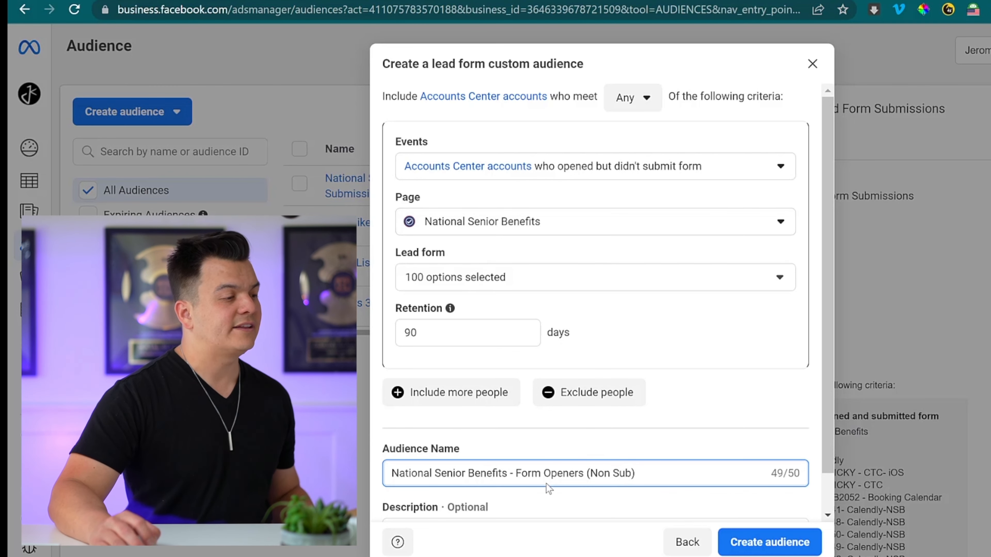
Describe the audience as "People that didn't fill out the form", create it and dismiss the confirmation.
{"action": "scroll", "coordinate": [553, 481], "scroll_direction": "down", "scroll_amount": 1}
{"action": "left_click", "coordinate": [531, 487]}
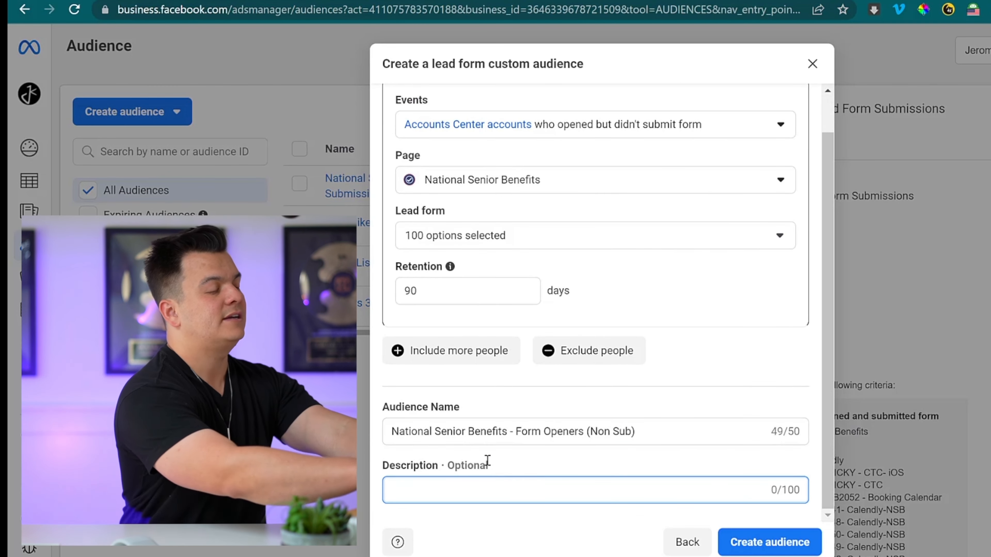
{"action": "type", "text": "Poeple"}
{"action": "key", "text": "BackSpace"}
{"action": "key", "text": "BackSpace"}
{"action": "key", "text": "BackSpace"}
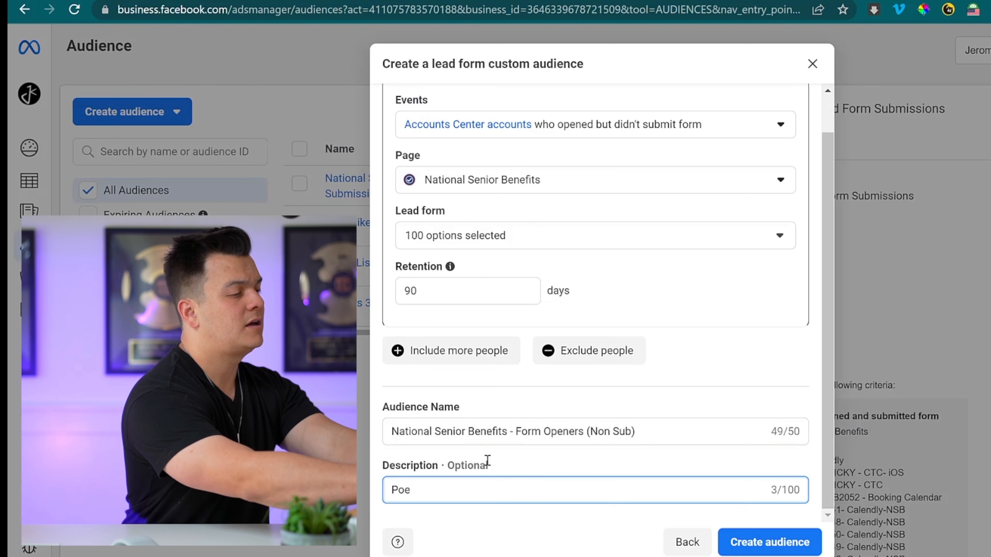
{"action": "key", "text": "BackSpace"}
{"action": "key", "text": "BackSpace"}
{"action": "type", "text": "opel"}
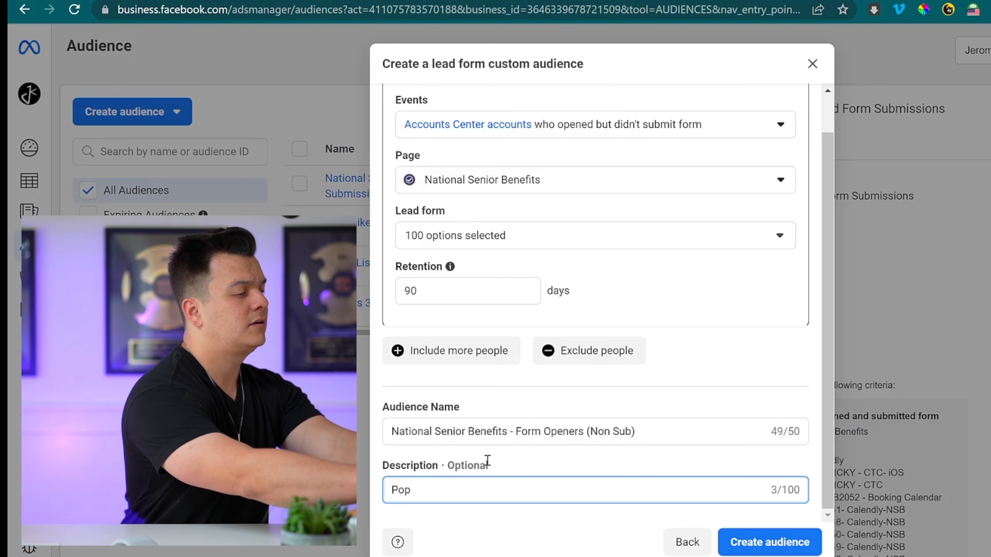
{"action": "key", "text": "BackSpace"}
{"action": "type", "text": "epo"}
{"action": "key", "text": "BackSpace"}
{"action": "key", "text": "BackSpace"}
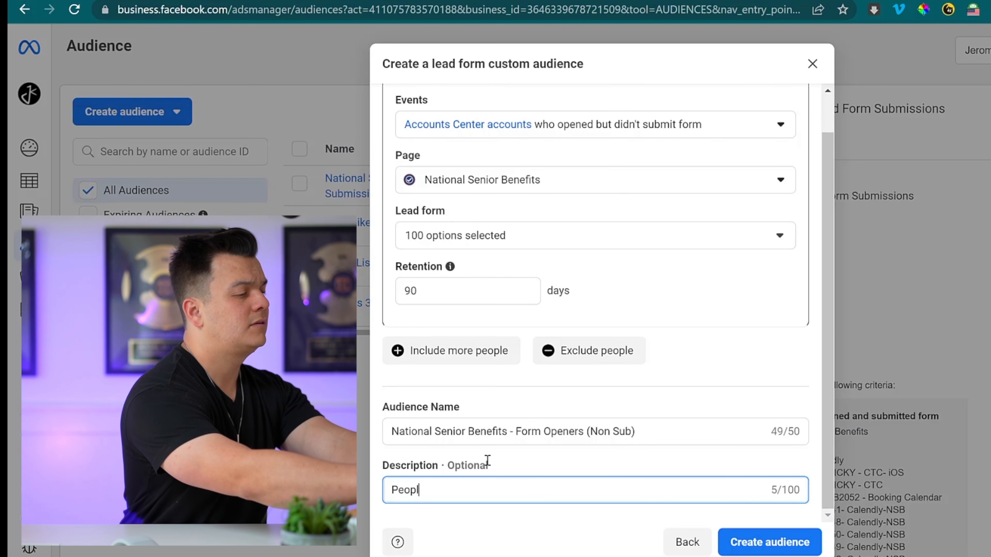
{"action": "type", "text": "e that didn't fill out the form"}
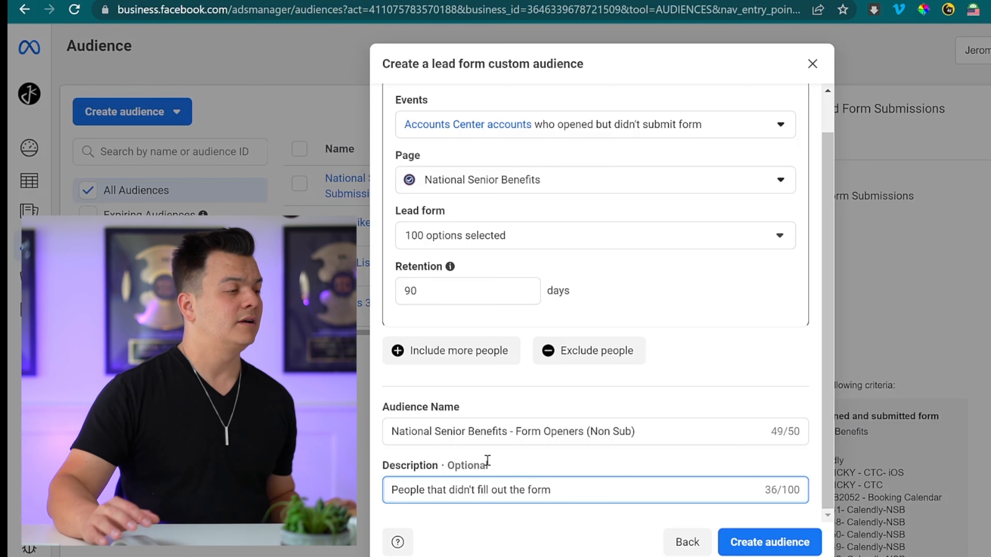
{"action": "left_click", "coordinate": [789, 543]}
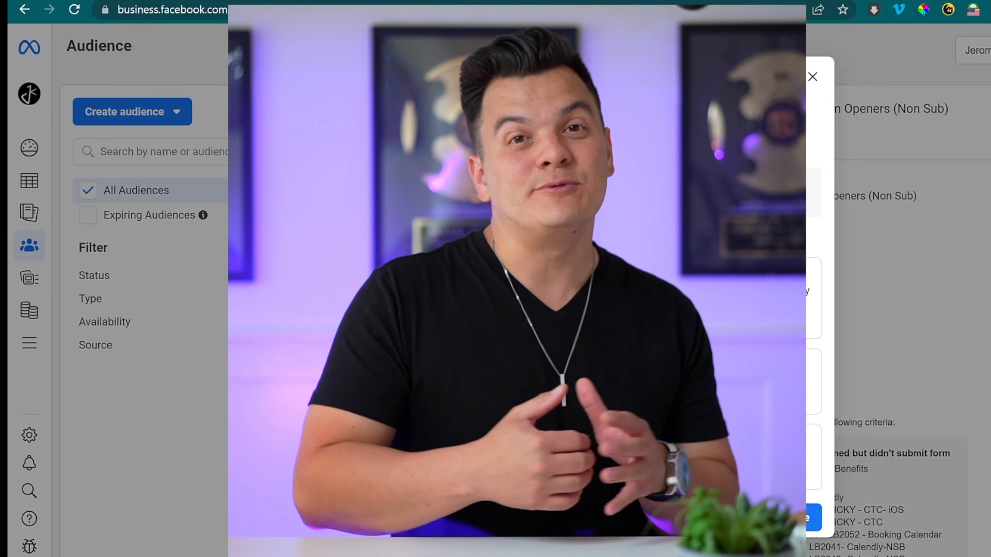
{"action": "key", "text": "Escape"}
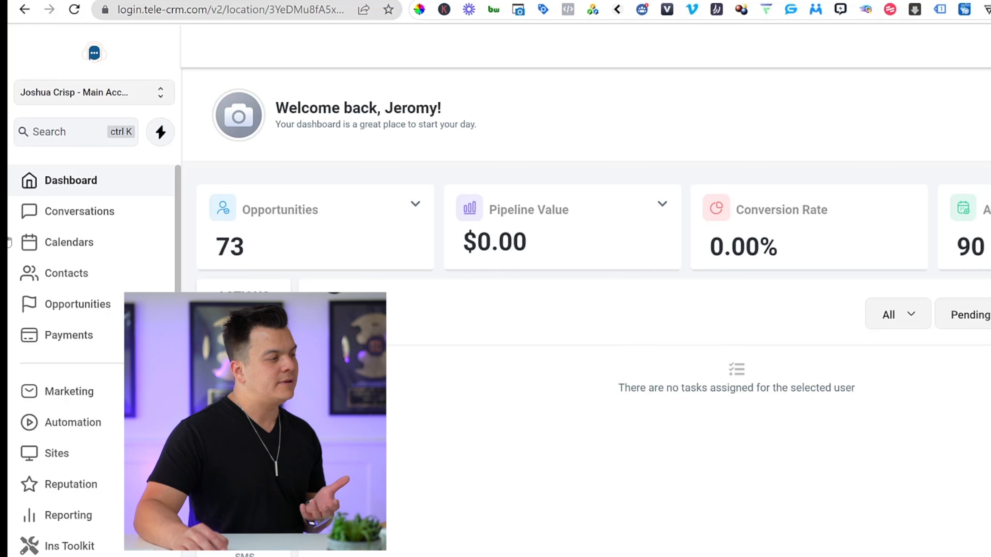
Switch to Tele-CRM, go to the contacts list and open the contact record created on Mar 23 2023.
{"action": "left_click", "coordinate": [48, 275]}
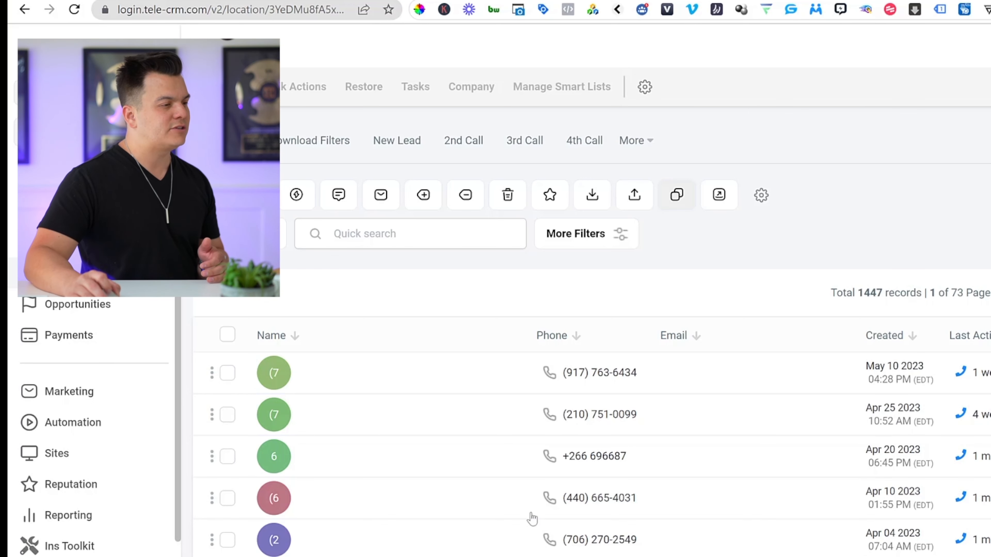
{"action": "scroll", "coordinate": [578, 454], "scroll_direction": "down", "scroll_amount": 3}
{"action": "scroll", "coordinate": [579, 453], "scroll_direction": "down", "scroll_amount": 4}
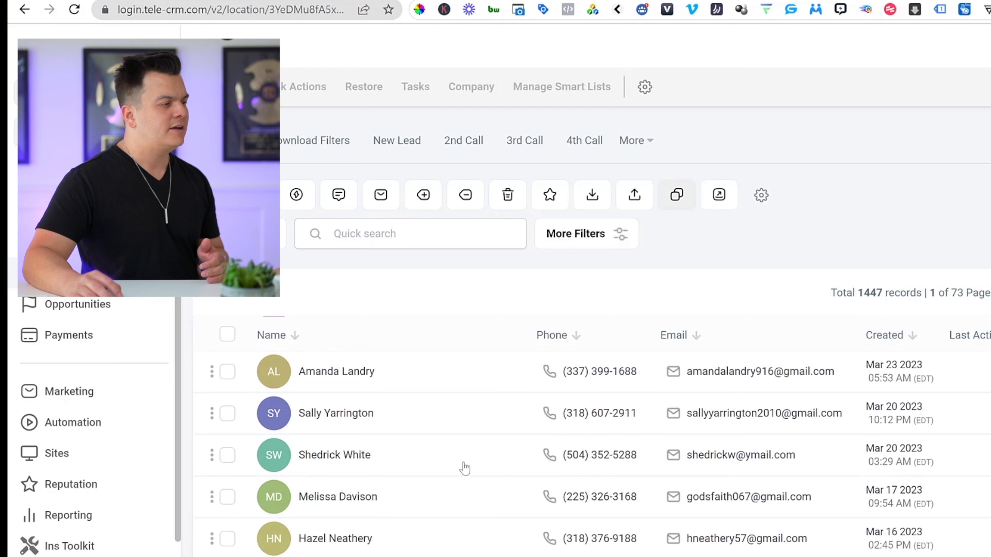
{"action": "left_click", "coordinate": [393, 371]}
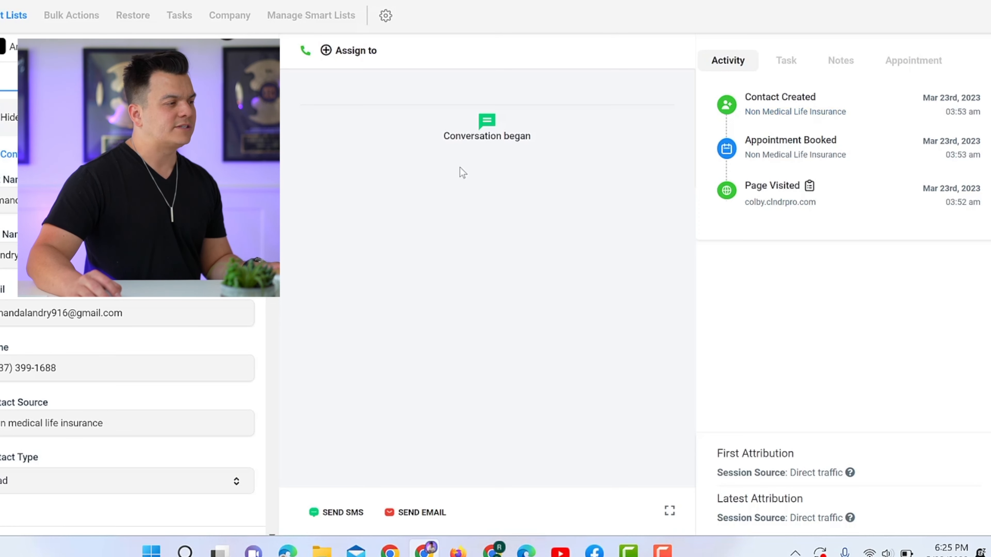
Examine the available Lead Status options in the contact's Additional Info section.
{"action": "scroll", "coordinate": [98, 386], "scroll_direction": "down", "scroll_amount": 7}
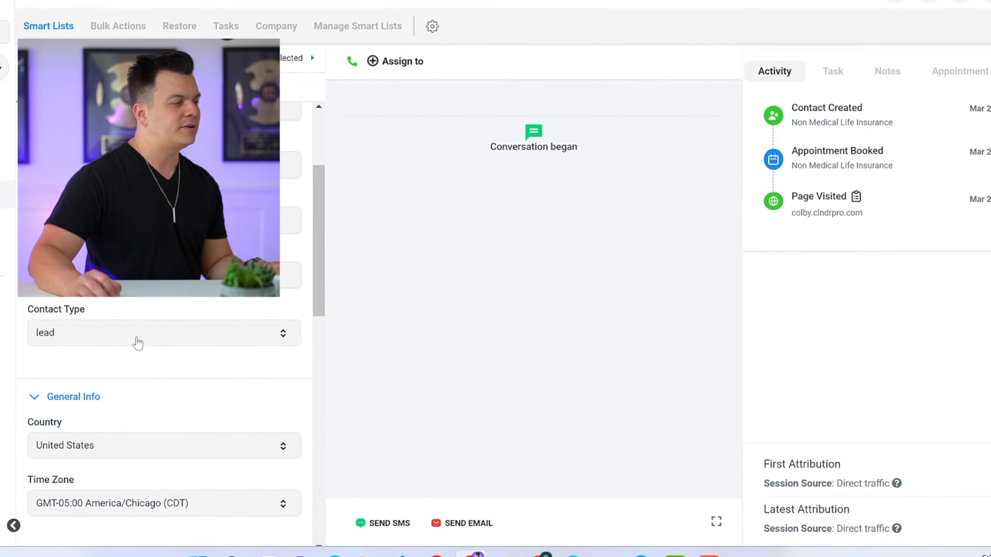
{"action": "scroll", "coordinate": [243, 422], "scroll_direction": "down", "scroll_amount": 5}
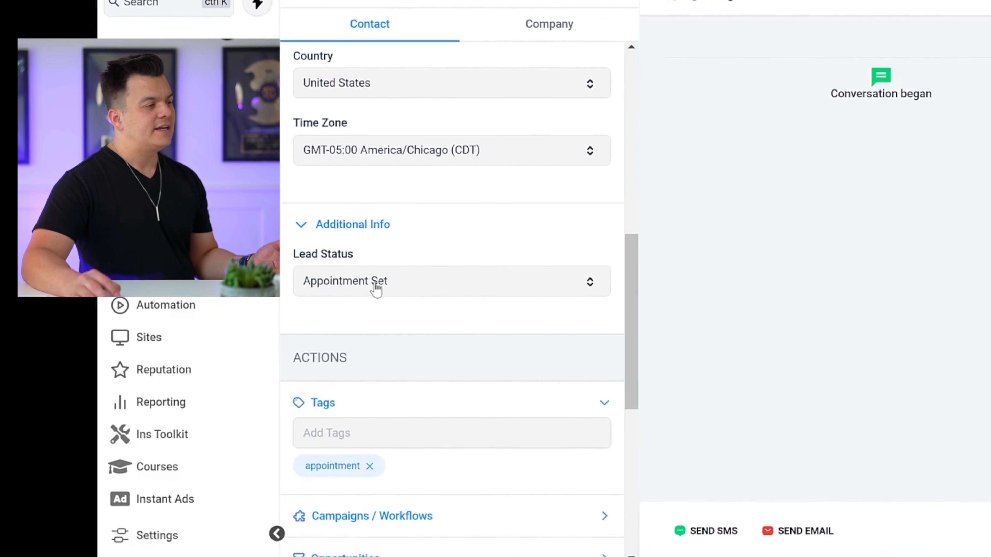
{"action": "left_click", "coordinate": [234, 342]}
{"action": "scroll", "coordinate": [569, 279], "scroll_direction": "up", "scroll_amount": 4}
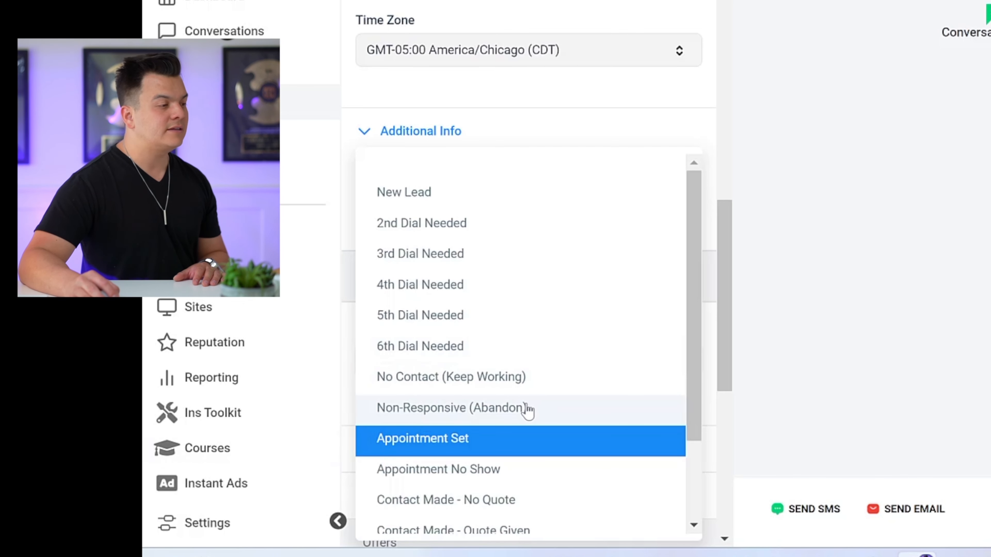
{"action": "left_click_drag", "start_coordinate": [690, 310], "coordinate": [677, 438]}
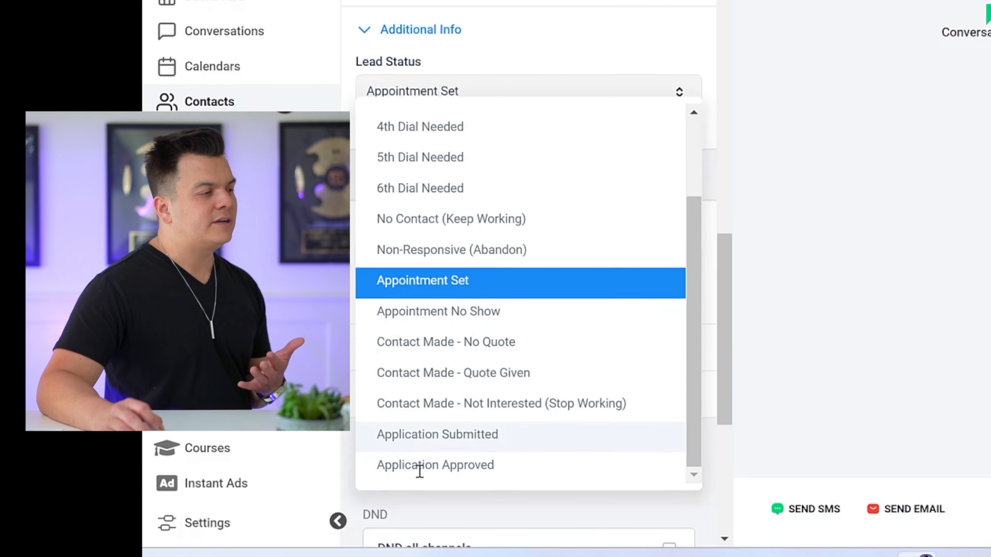
Look through the columns that can be shown in the contacts list, leaving the selection as it is.
{"action": "scroll", "coordinate": [420, 471], "scroll_direction": "down", "scroll_amount": 3}
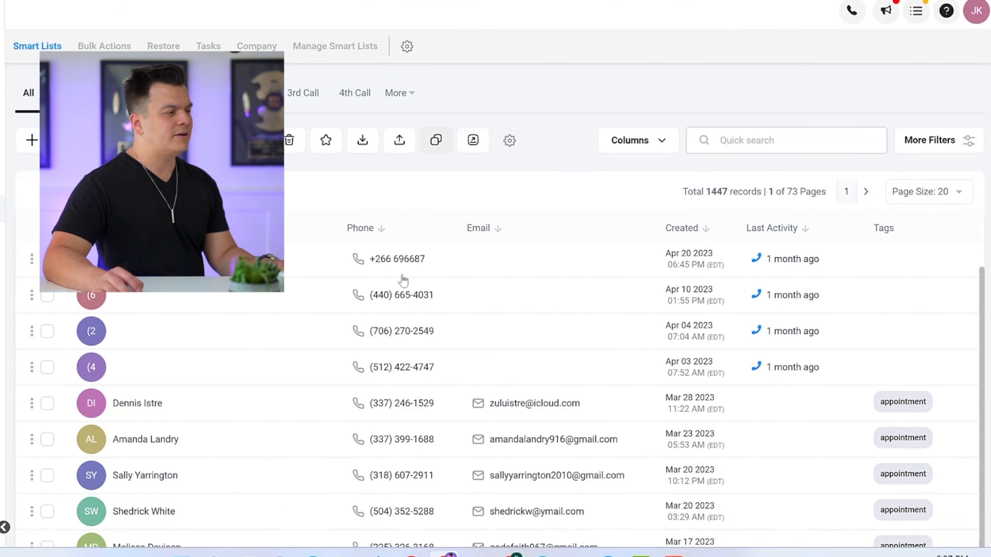
{"action": "mouse_move", "coordinate": [401, 300]}
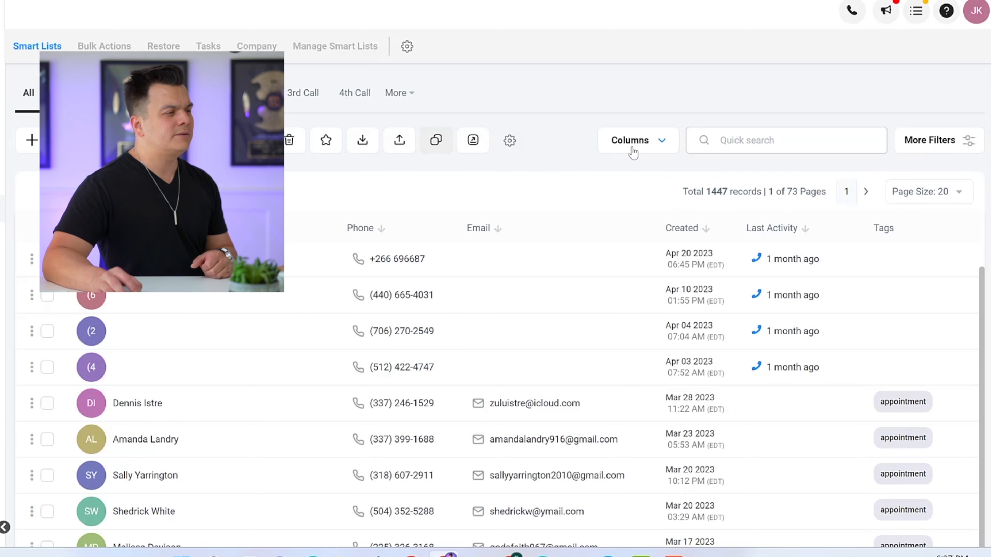
{"action": "left_click", "coordinate": [654, 150]}
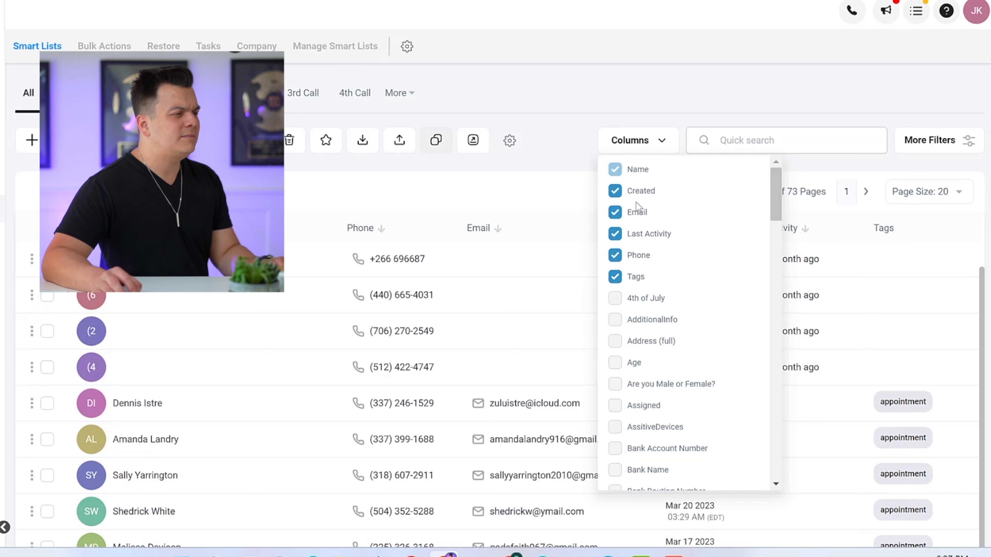
{"action": "scroll", "coordinate": [631, 269], "scroll_direction": "down", "scroll_amount": 7}
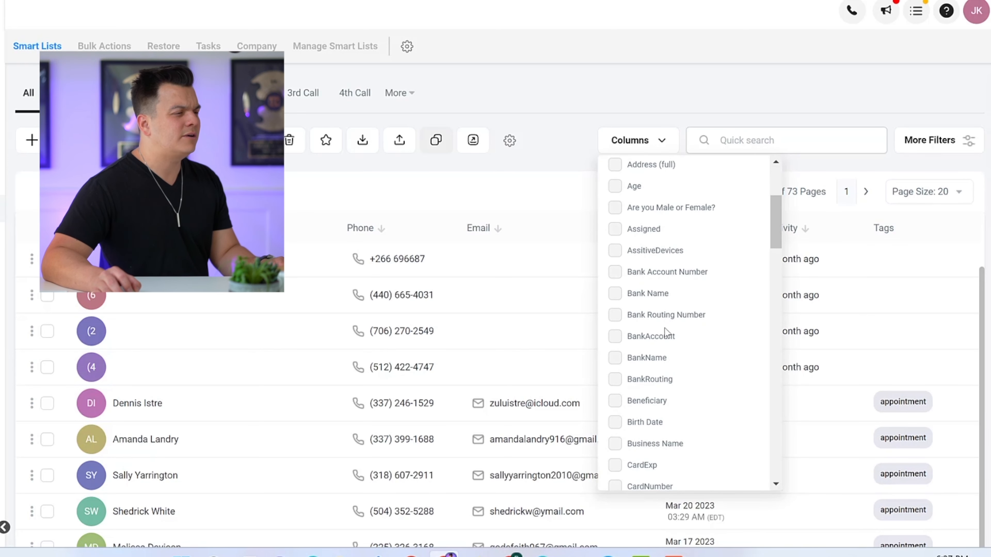
{"action": "scroll", "coordinate": [683, 338], "scroll_direction": "down", "scroll_amount": 1}
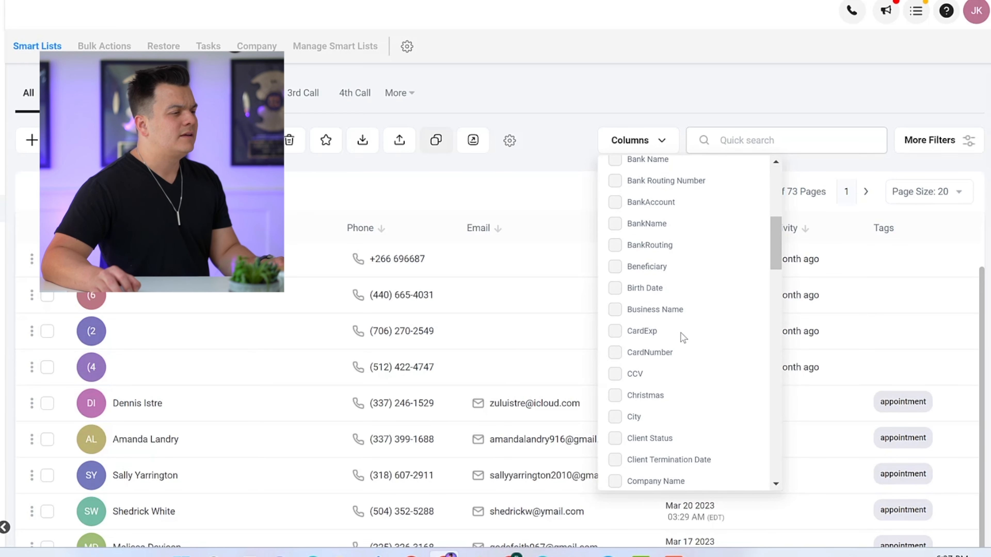
{"action": "left_click", "coordinate": [979, 78]}
Filter the contacts list to records whose Lead Status is Application Submitted.
{"action": "left_click", "coordinate": [935, 141]}
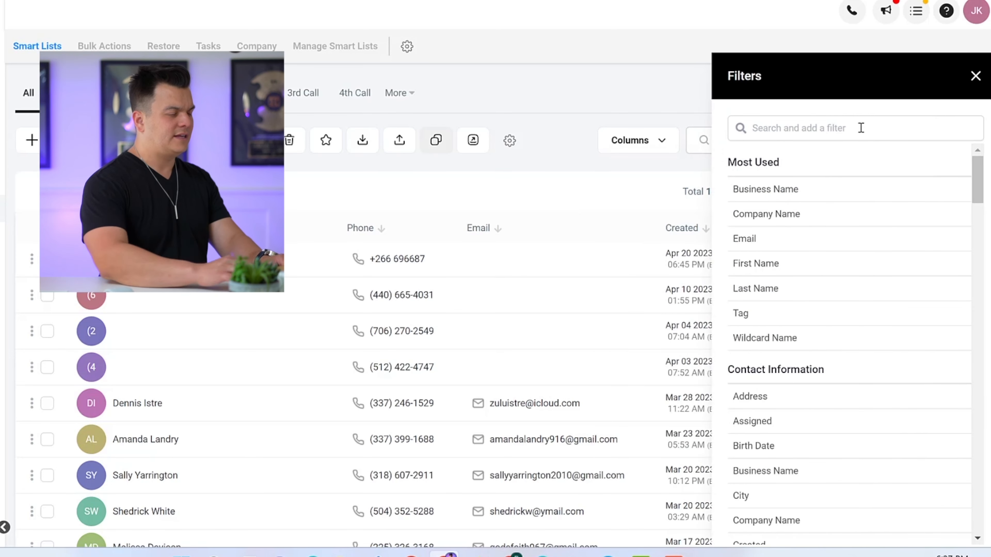
{"action": "left_click", "coordinate": [860, 129]}
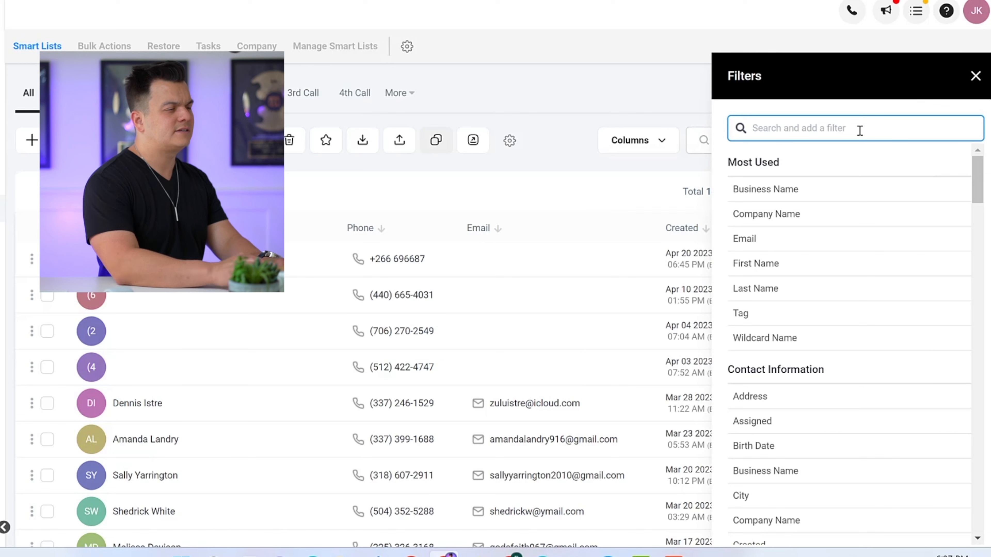
{"action": "type", "text": "state"}
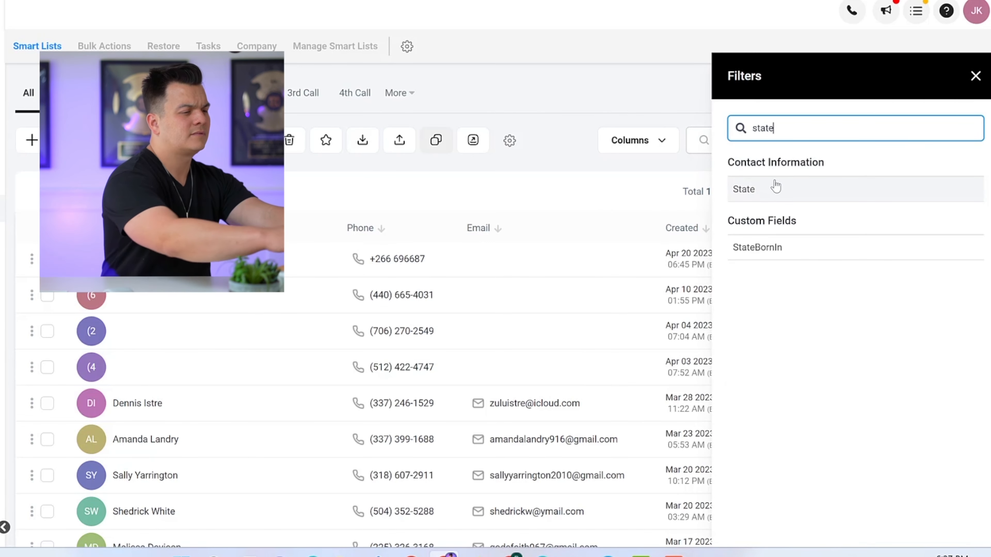
{"action": "key", "text": "BackSpace"}
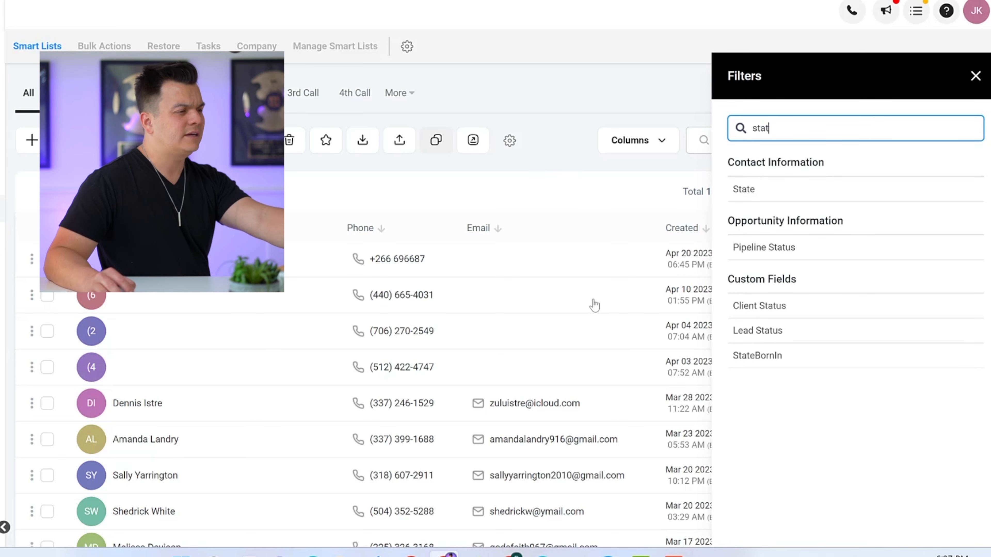
{"action": "left_click", "coordinate": [774, 332]}
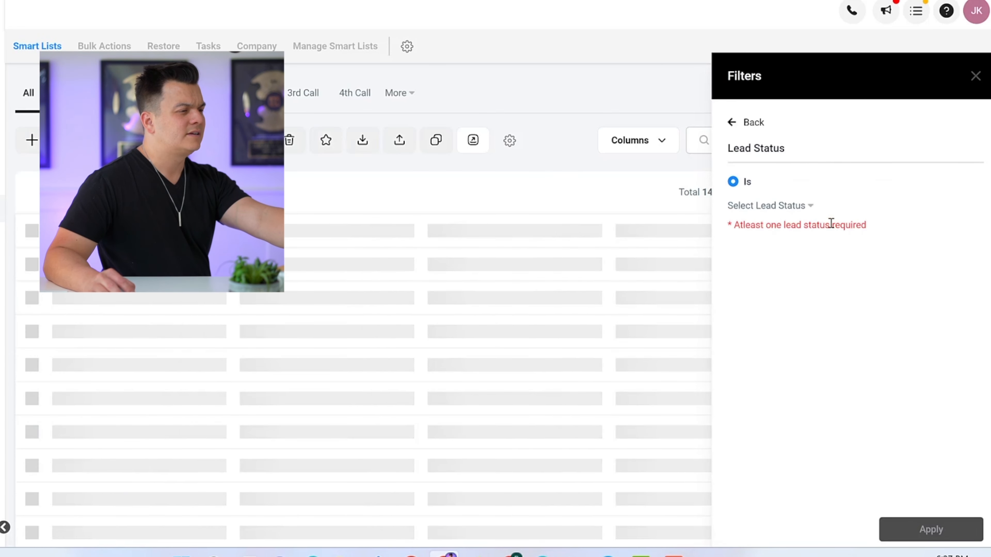
{"action": "left_click", "coordinate": [808, 205]}
{"action": "scroll", "coordinate": [818, 354], "scroll_direction": "down", "scroll_amount": 5}
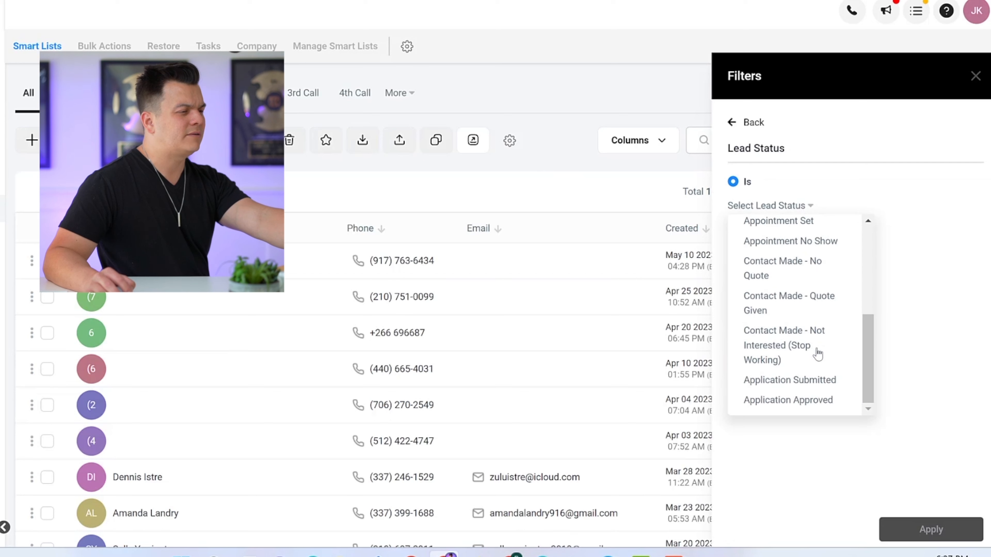
{"action": "left_click", "coordinate": [817, 383]}
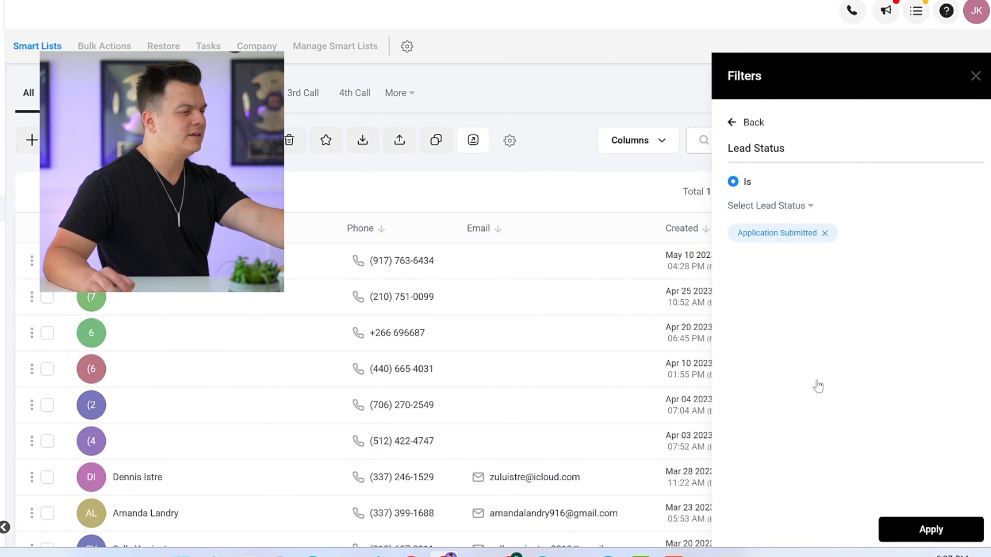
{"action": "left_click", "coordinate": [962, 532]}
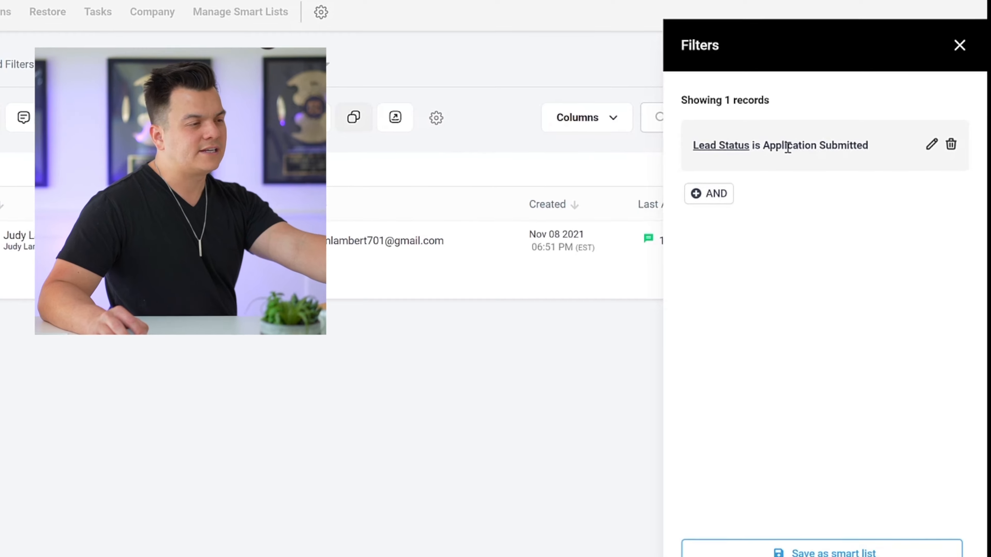
Change the contacts filter so Lead Status is Appointment Set, apply it and close the filter settings.
{"action": "left_click", "coordinate": [931, 145]}
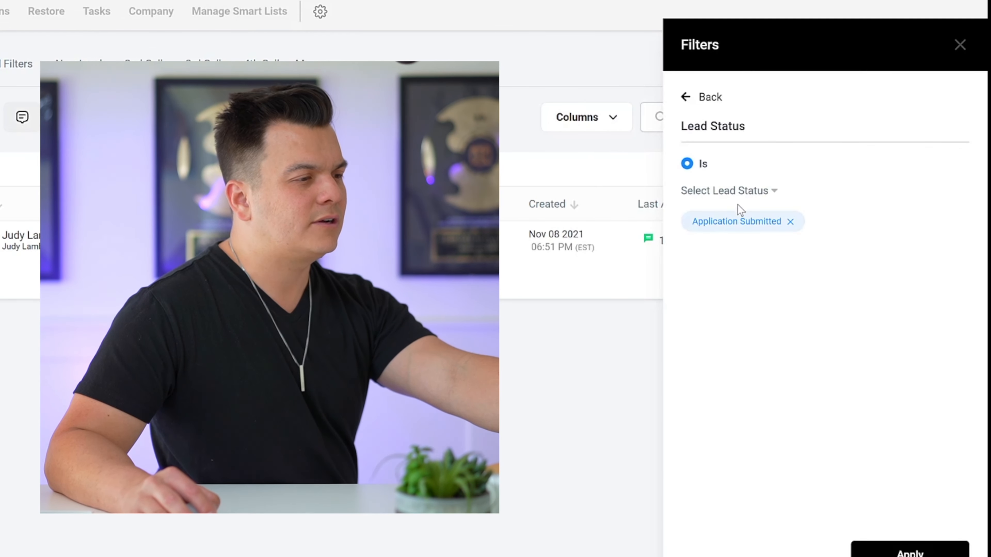
{"action": "left_click", "coordinate": [772, 192]}
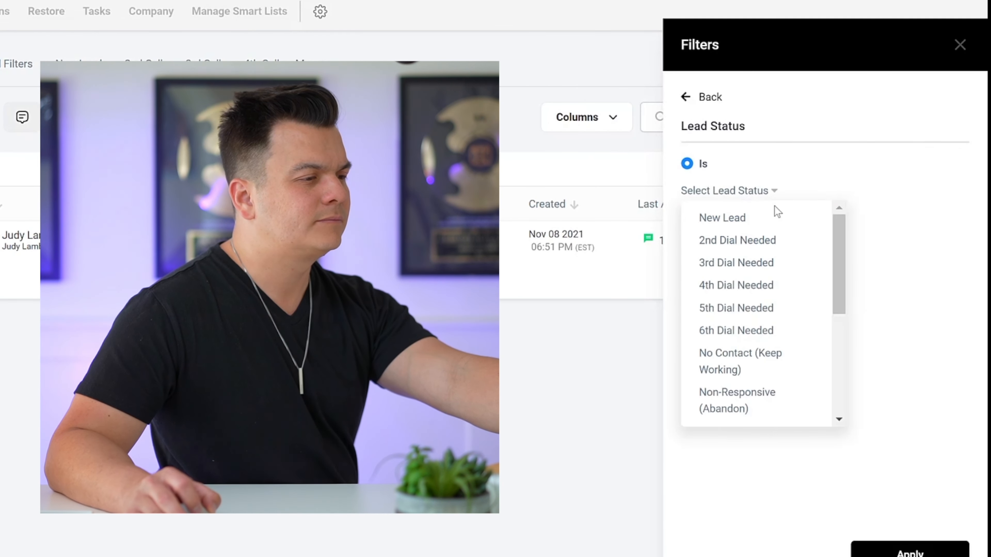
{"action": "scroll", "coordinate": [769, 351], "scroll_direction": "down", "scroll_amount": 5}
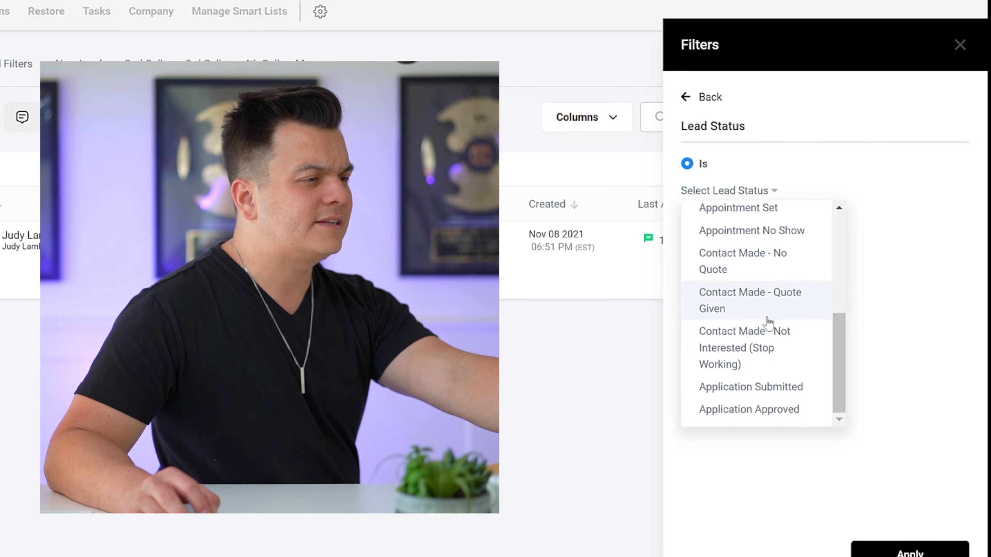
{"action": "scroll", "coordinate": [778, 273], "scroll_direction": "up", "scroll_amount": 2}
{"action": "left_click", "coordinate": [777, 258]}
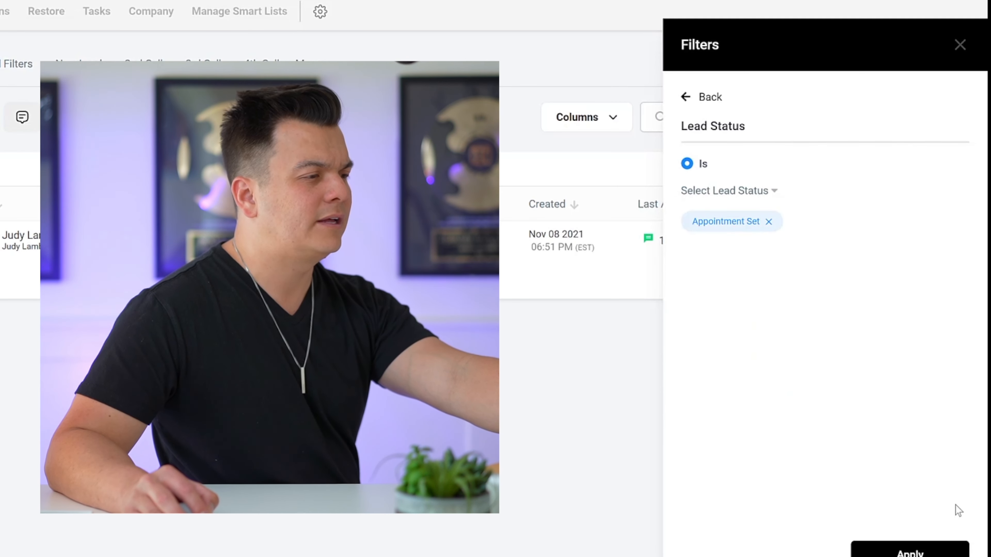
{"action": "left_click", "coordinate": [937, 550]}
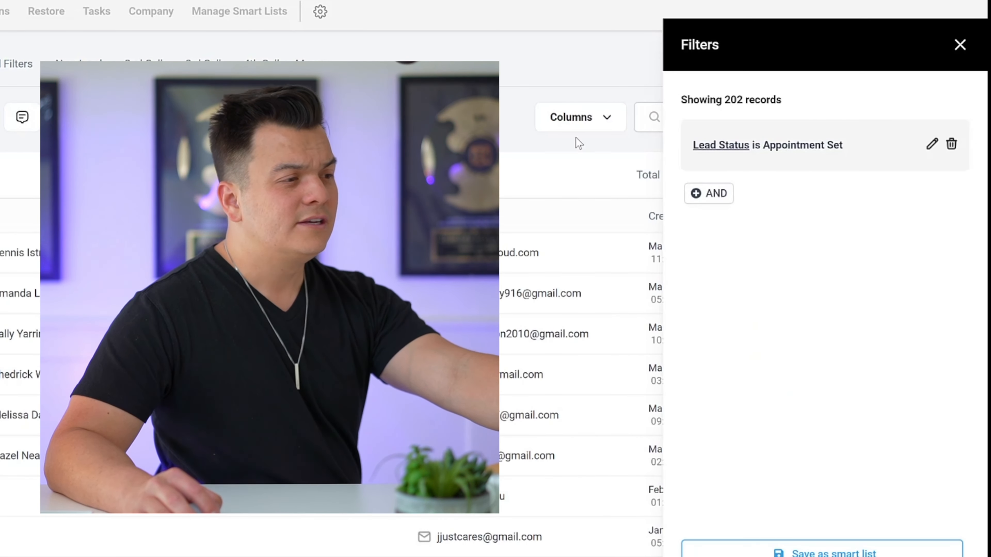
{"action": "left_click_drag", "start_coordinate": [717, 113], "coordinate": [756, 98]}
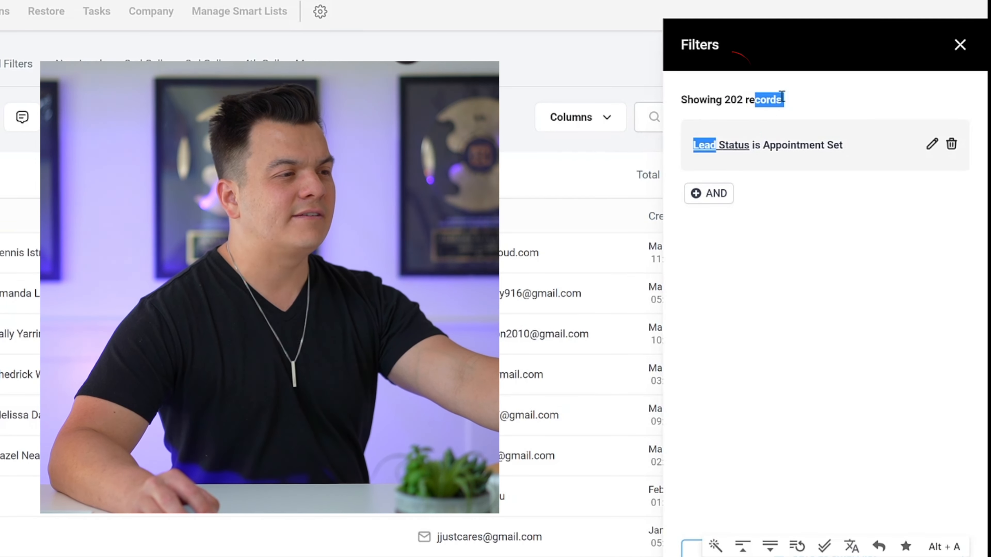
{"action": "left_click", "coordinate": [959, 44]}
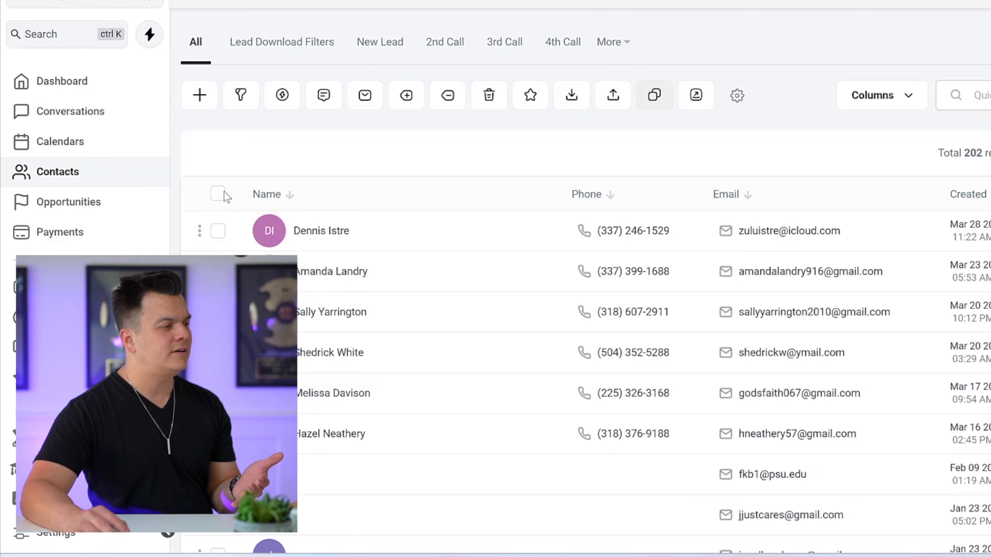
Select all the filtered Appointment Set contacts across every page and export them to a file.
{"action": "left_click", "coordinate": [220, 193]}
{"action": "left_click", "coordinate": [375, 154]}
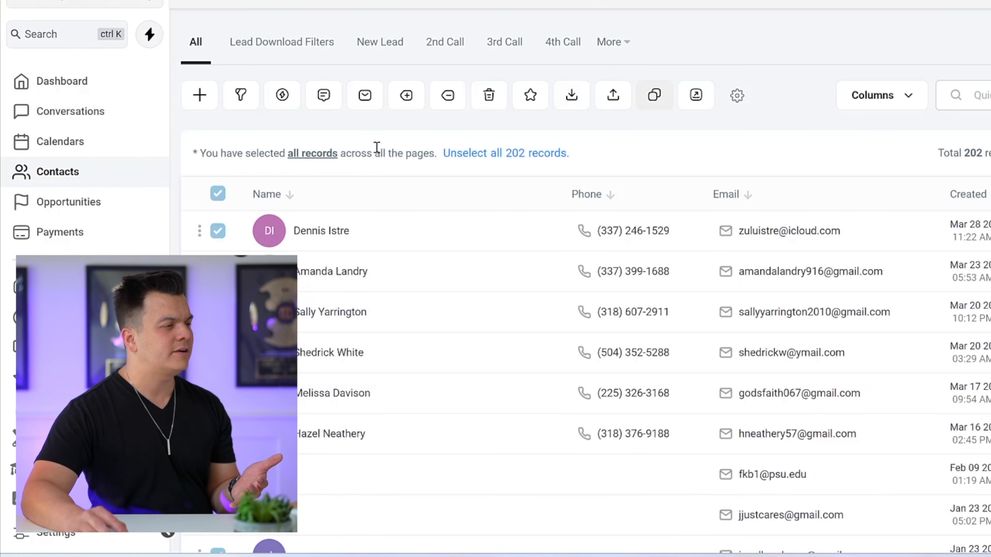
{"action": "left_click", "coordinate": [571, 101]}
{"action": "left_click", "coordinate": [669, 137]}
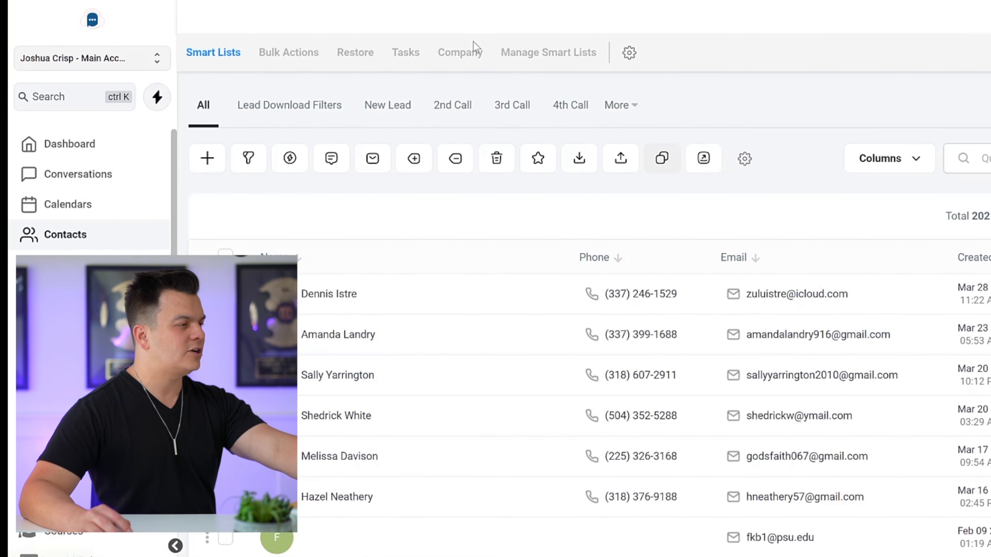
Switch to Meta Ads Manager's Audiences and start a new custom audience with Customer list as its source.
{"action": "key", "text": "alt+Tab"}
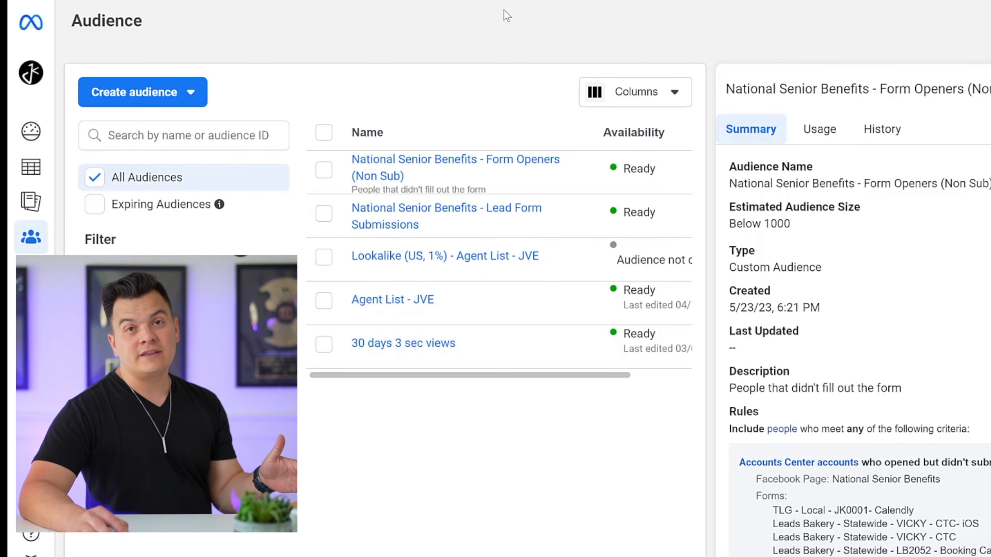
{"action": "left_click", "coordinate": [176, 92]}
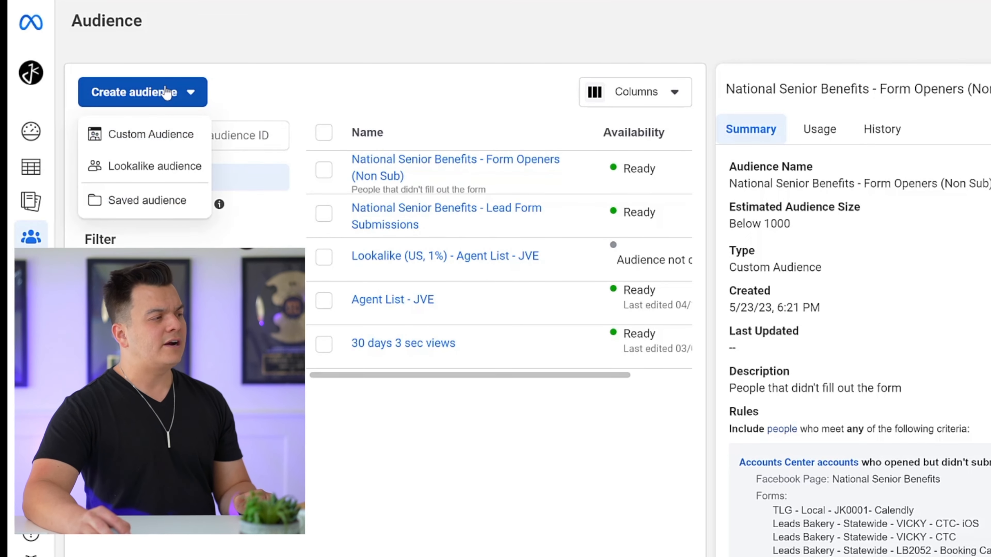
{"action": "left_click", "coordinate": [160, 135]}
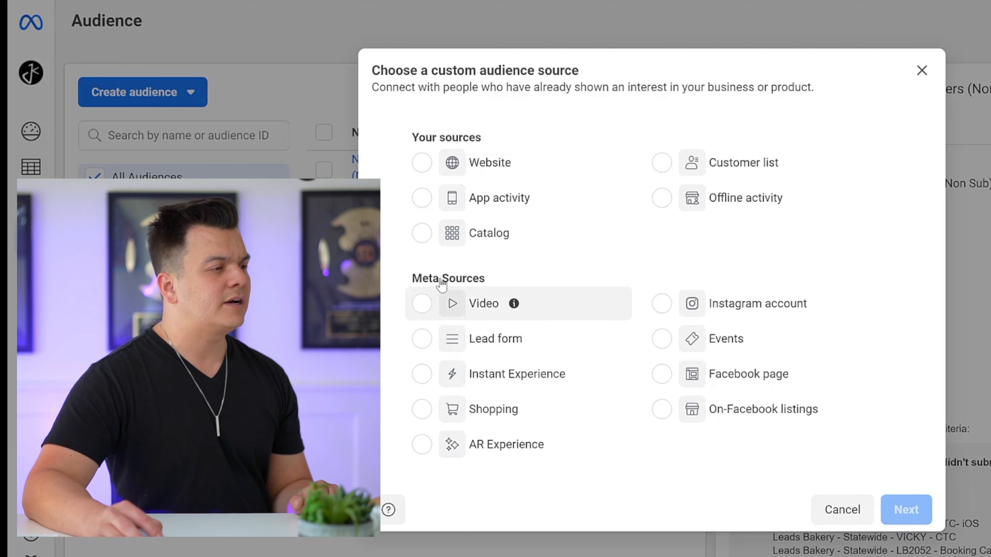
{"action": "left_click", "coordinate": [662, 164]}
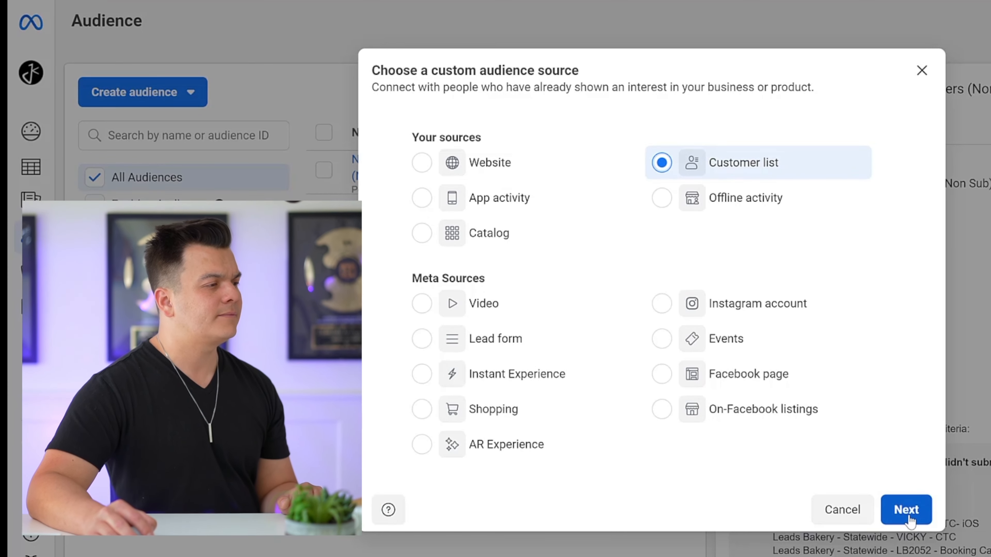
{"action": "left_click", "coordinate": [907, 517]}
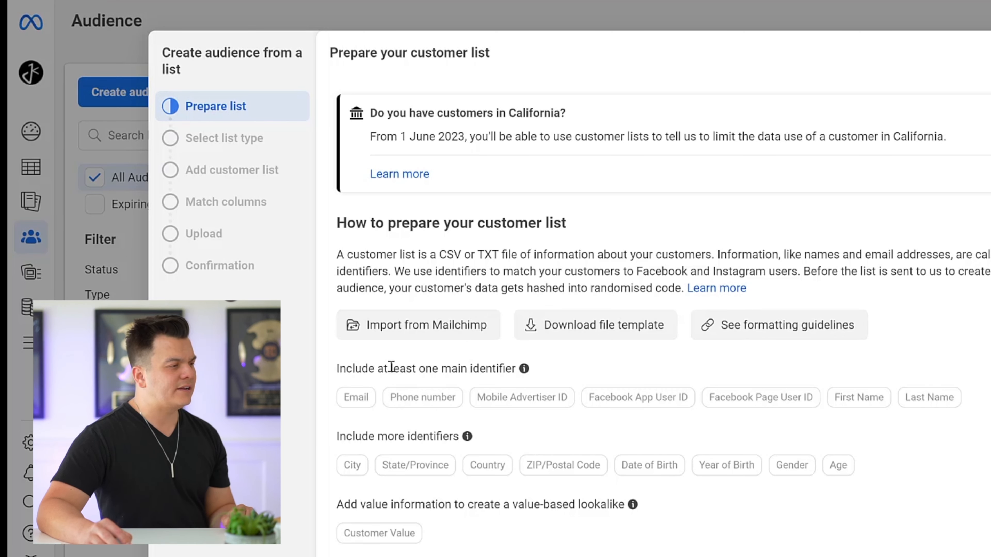
Review the main and additional identifiers accepted in a customer list, and continue to the list type selection.
{"action": "left_click_drag", "start_coordinate": [391, 369], "coordinate": [540, 370]}
{"action": "left_click", "coordinate": [540, 370]}
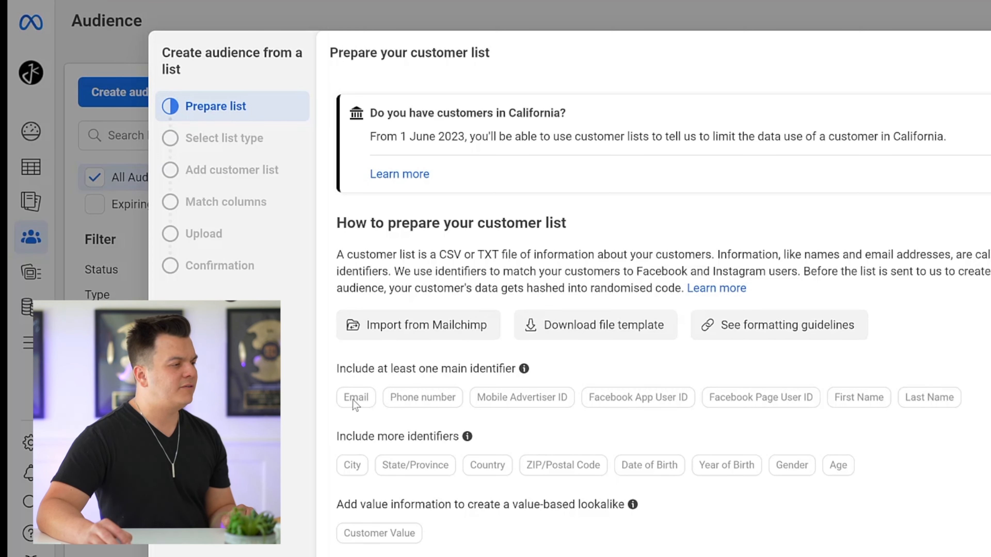
{"action": "mouse_move", "coordinate": [453, 400]}
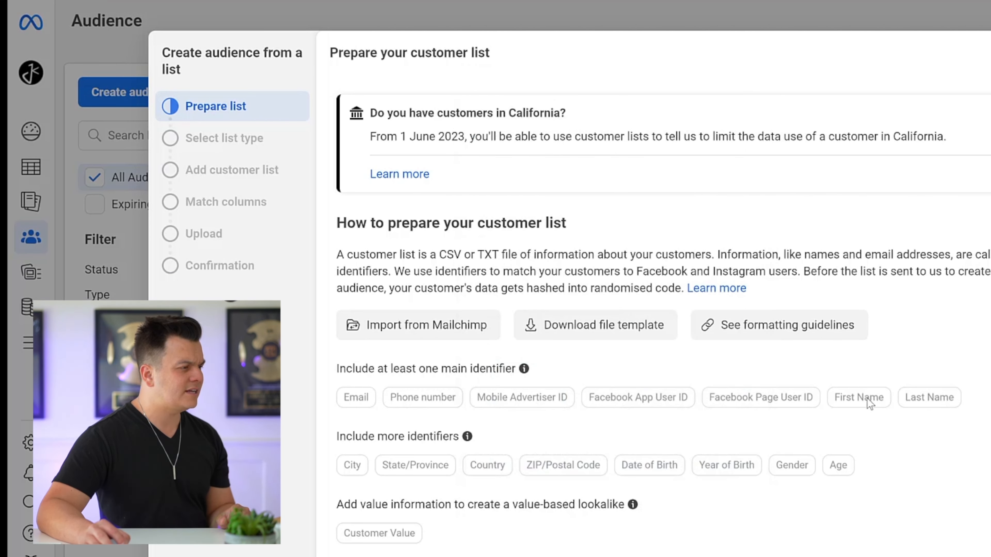
{"action": "mouse_move", "coordinate": [357, 466]}
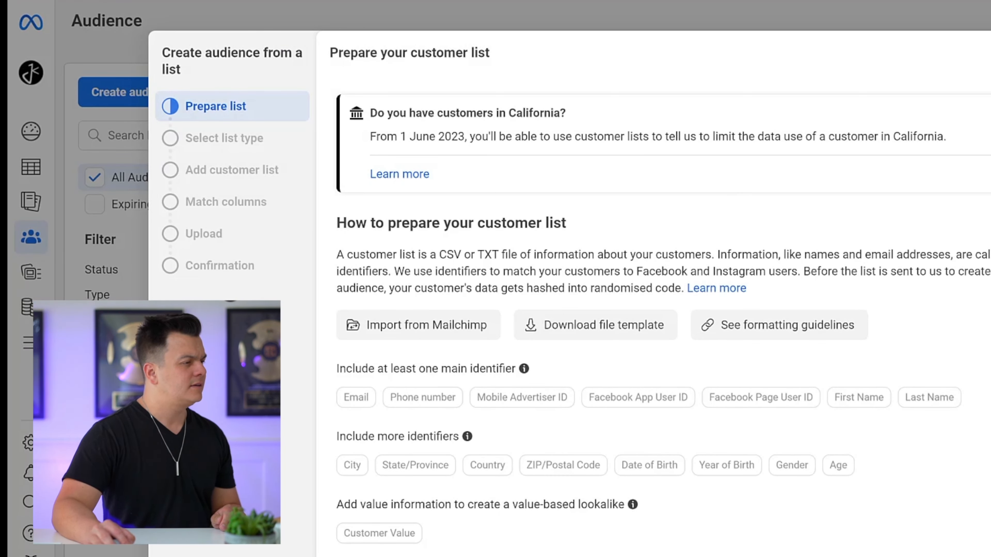
{"action": "left_click", "coordinate": [988, 556]}
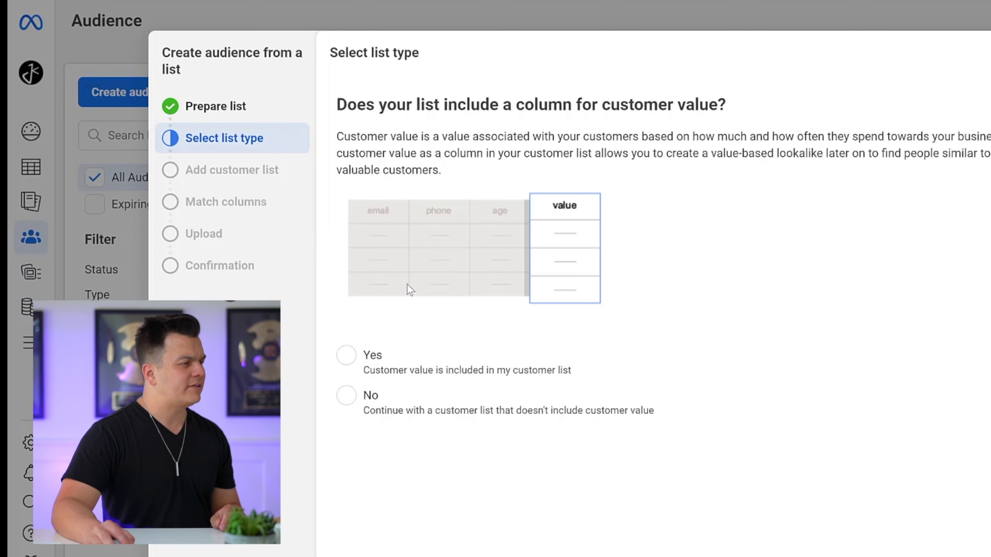
Specify that the customer list has no customer value column and continue to adding the list.
{"action": "left_click_drag", "start_coordinate": [548, 104], "coordinate": [597, 105]}
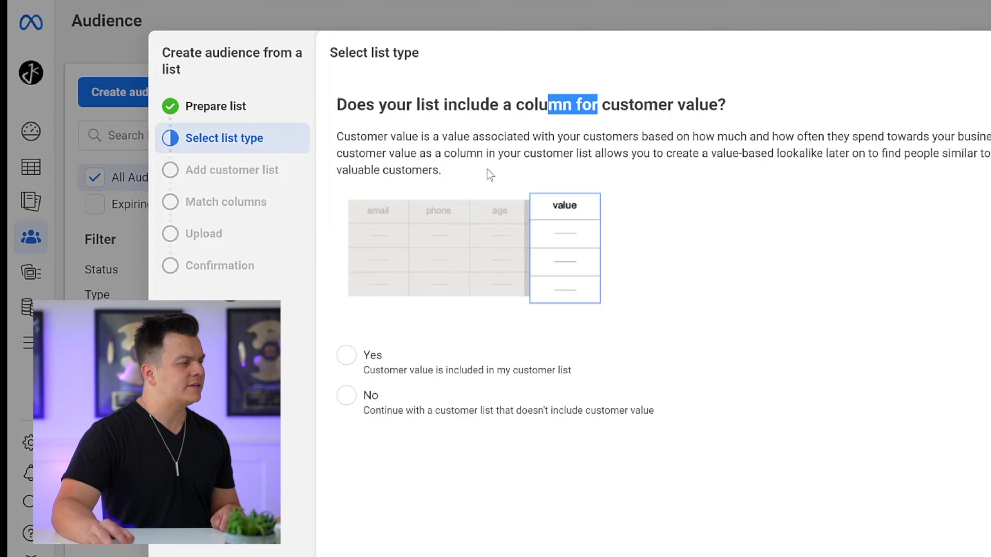
{"action": "left_click", "coordinate": [387, 369]}
{"action": "left_click", "coordinate": [458, 392]}
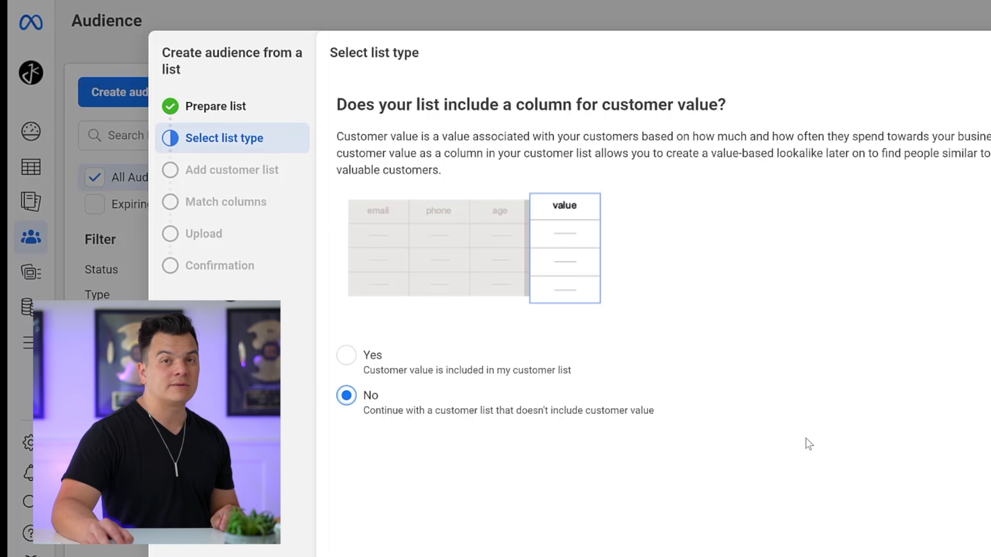
{"action": "left_click", "coordinate": [988, 556]}
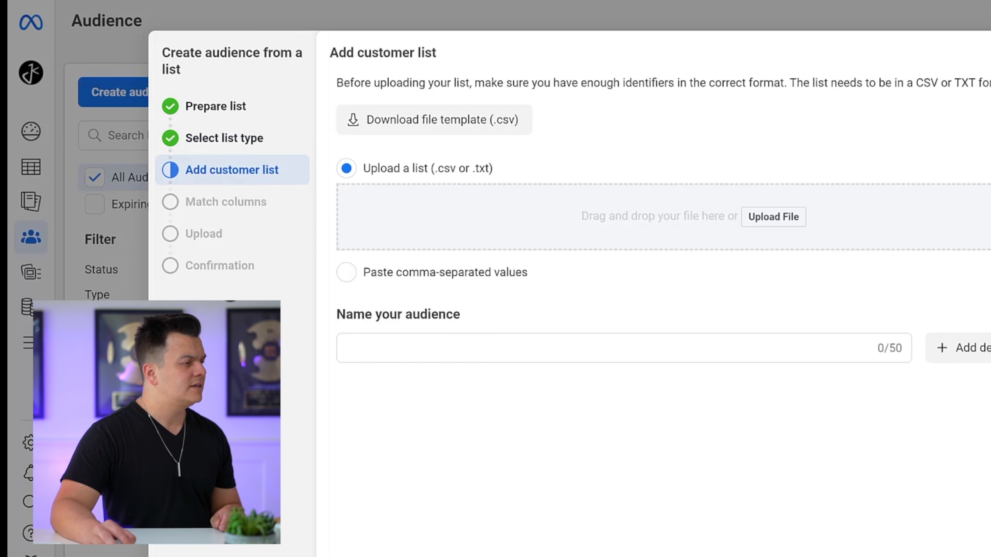
Upload the exported file filesaver-All_May 23 23 6_28 pm.csv from Downloads as the customer list.
{"action": "left_click", "coordinate": [448, 354]}
{"action": "left_click", "coordinate": [767, 218]}
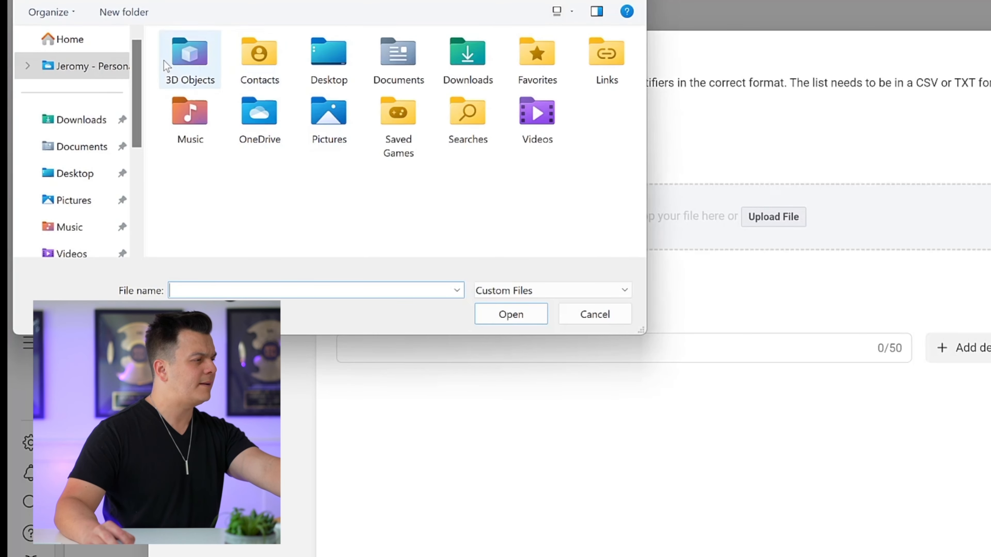
{"action": "left_click", "coordinate": [78, 122]}
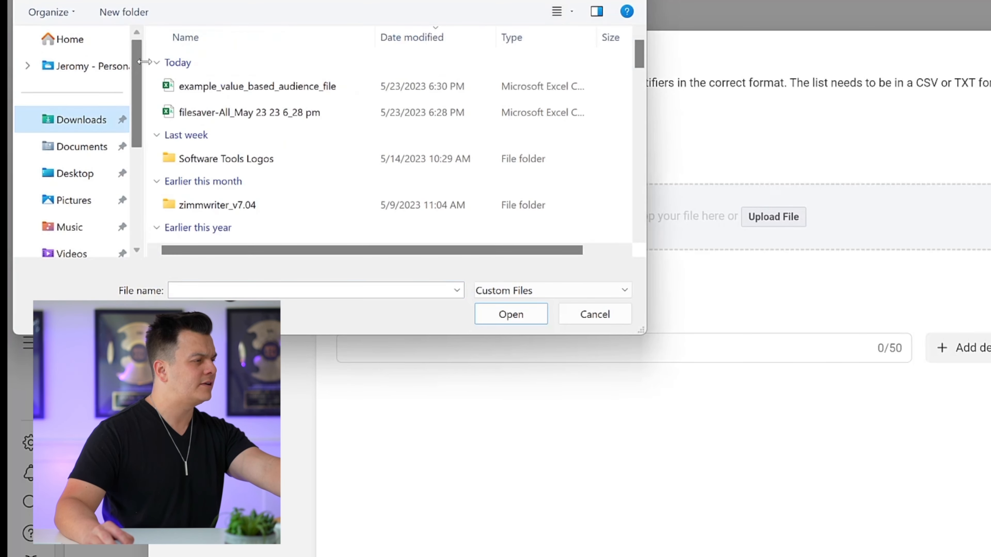
{"action": "double_click", "coordinate": [263, 113]}
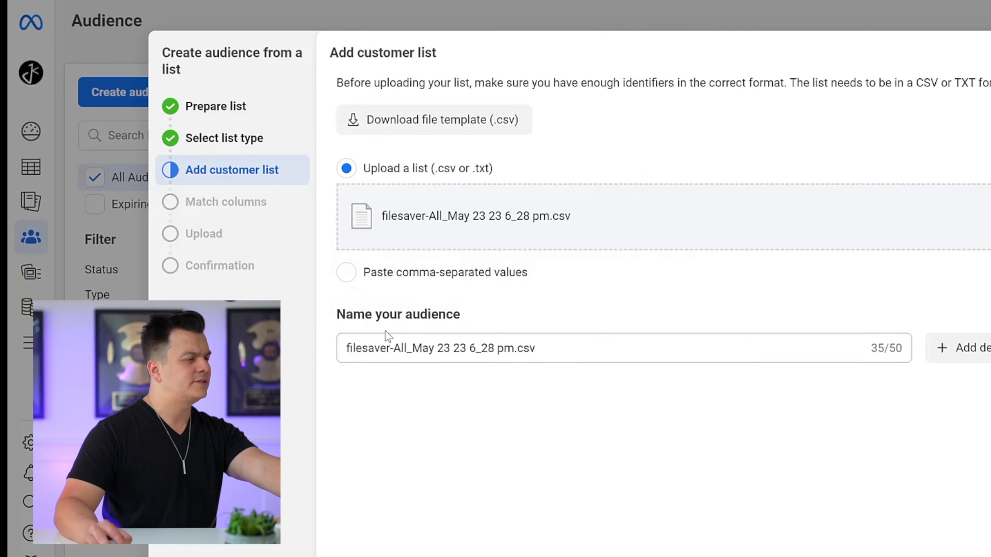
Name the audience "NSB - Appointments" and continue to matching the columns.
{"action": "triple_click", "coordinate": [556, 345]}
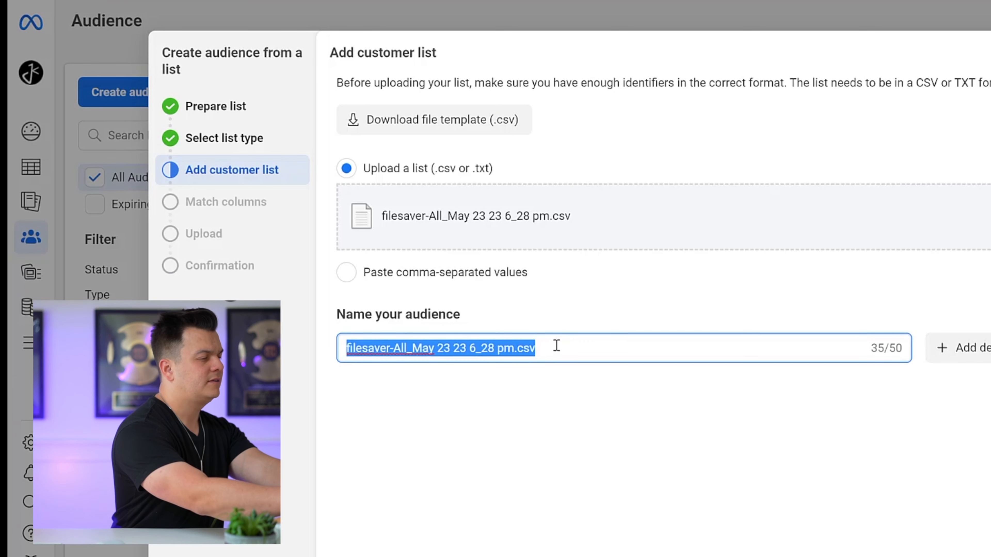
{"action": "type", "text": "N"}
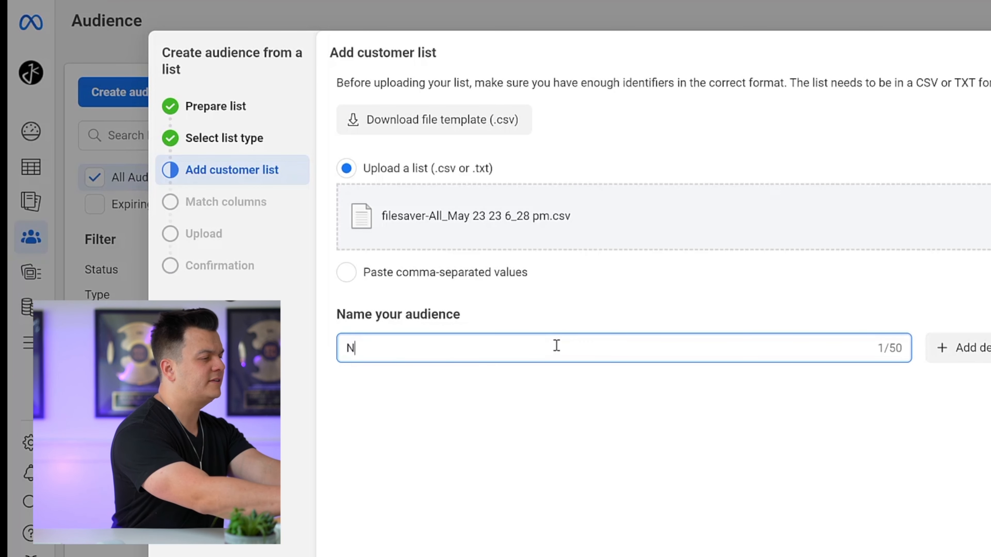
{"action": "type", "text": "aB - "}
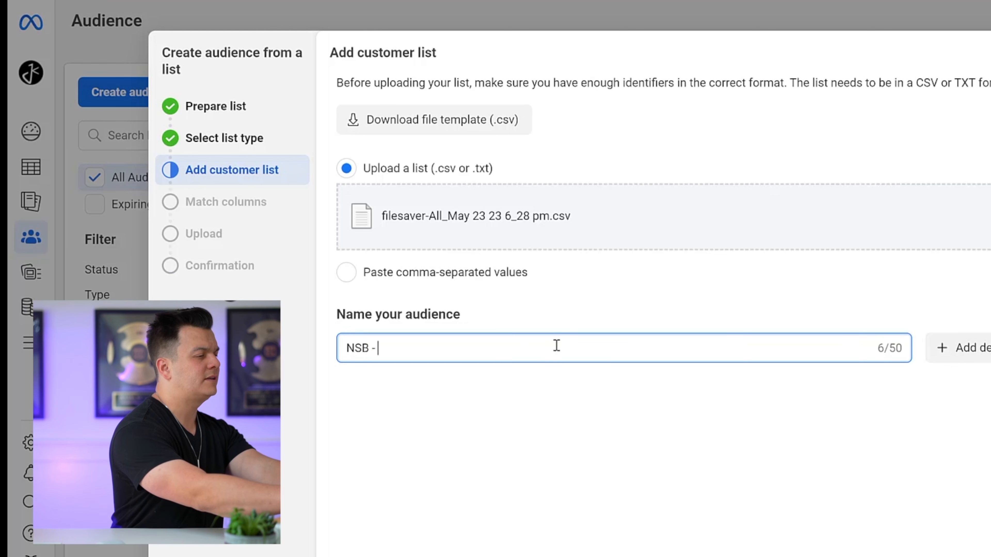
{"action": "type", "text": "APpoi"}
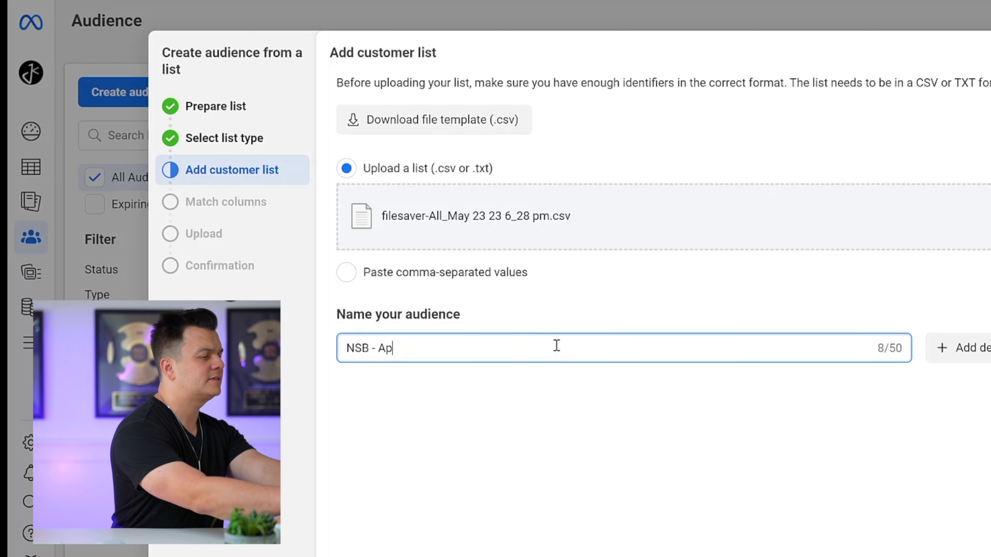
{"action": "type", "text": "pointments"}
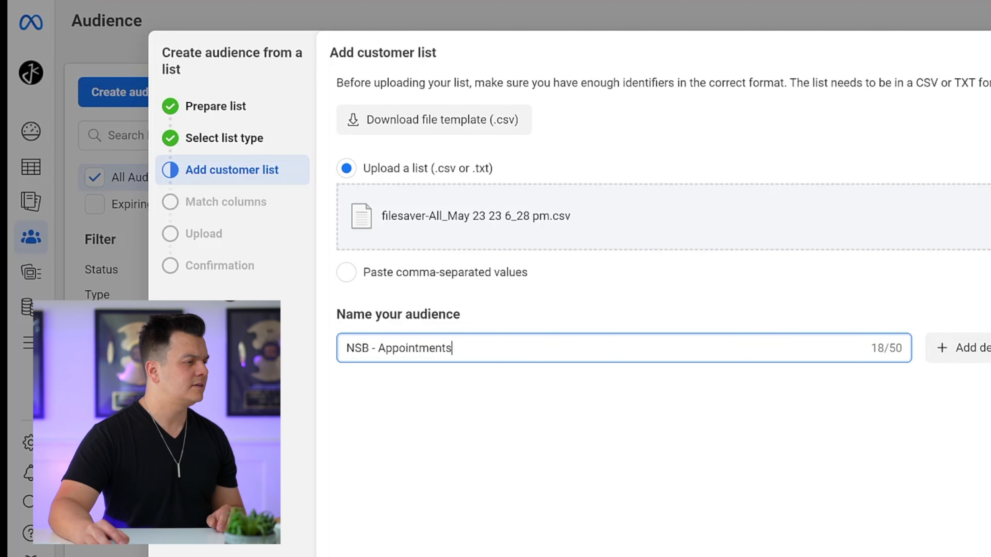
{"action": "left_click", "coordinate": [987, 554]}
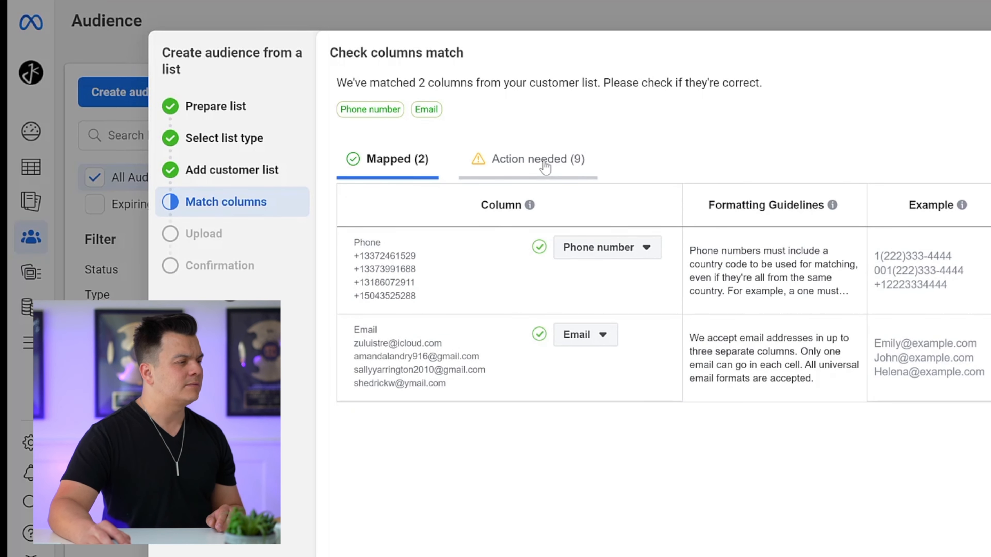
Map the unmatched First Name and Last Name columns of the customer list to the First Name and Last Name identifiers.
{"action": "left_click", "coordinate": [545, 167]}
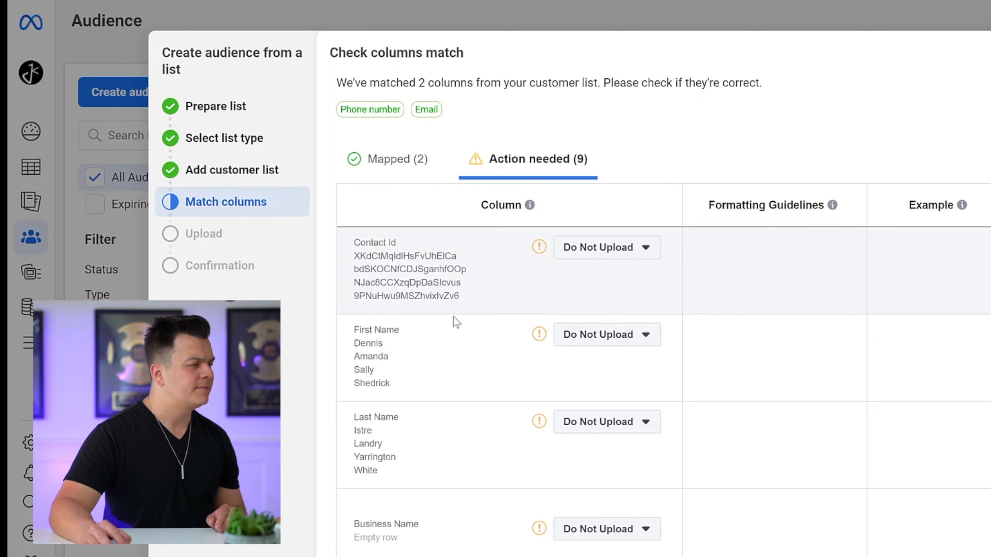
{"action": "scroll", "coordinate": [452, 344], "scroll_direction": "down", "scroll_amount": 1}
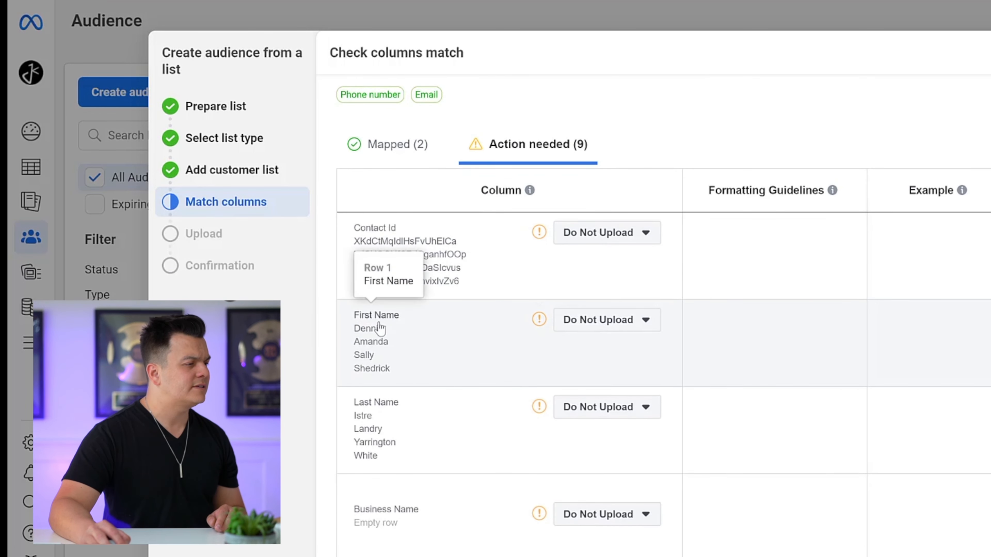
{"action": "left_click", "coordinate": [641, 332]}
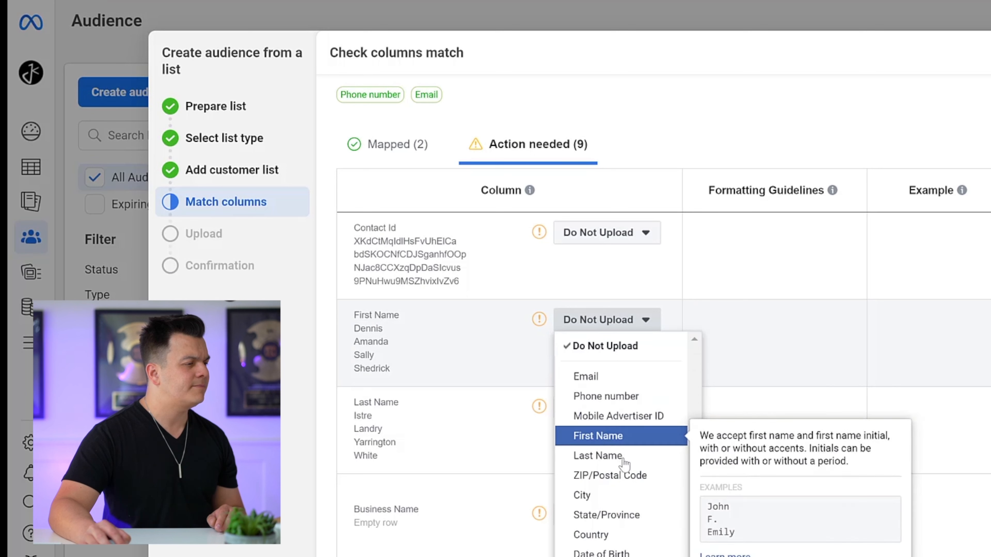
{"action": "left_click", "coordinate": [629, 436]}
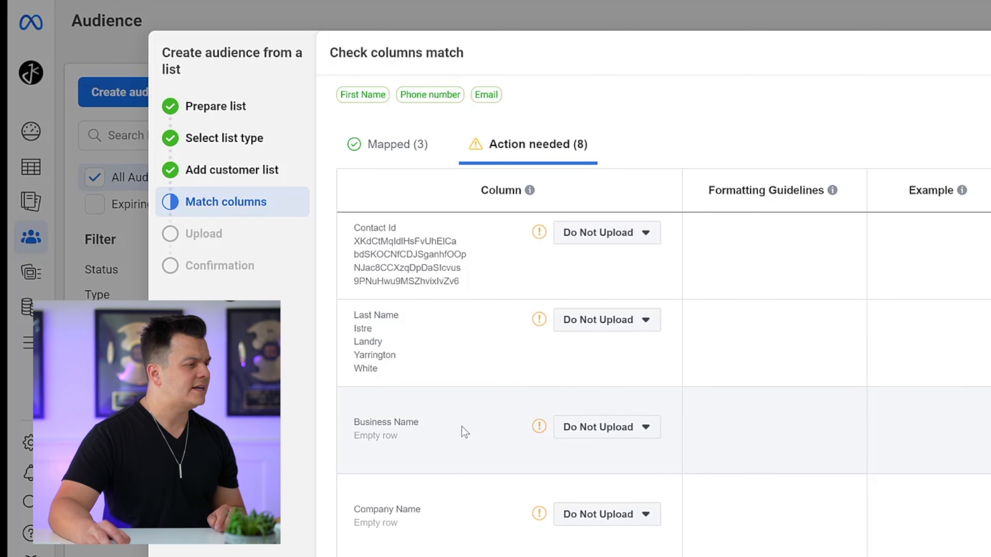
{"action": "left_click", "coordinate": [626, 321]}
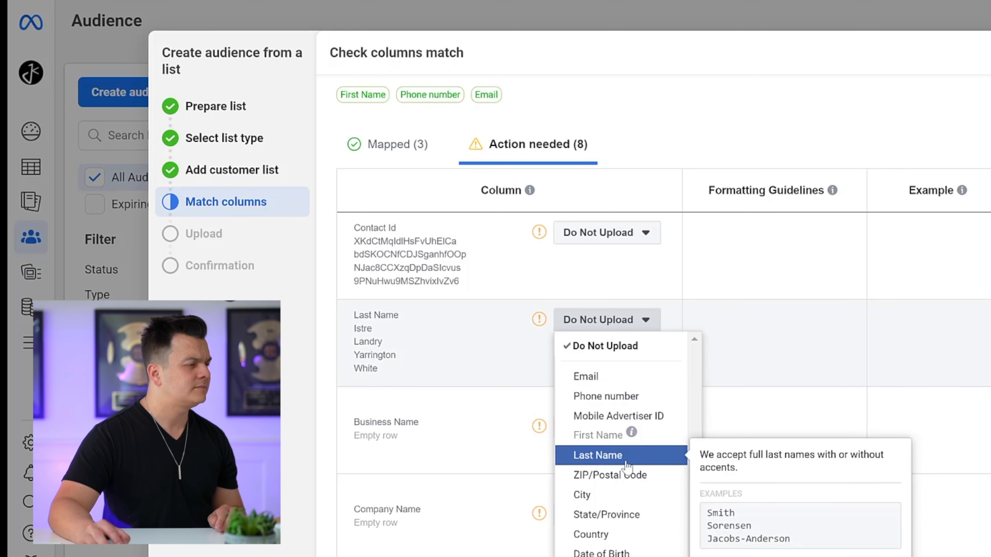
{"action": "left_click", "coordinate": [634, 455]}
Check the remaining unmatched columns, leaving them as Do Not Upload, review the mapped columns, and upload the customer list.
{"action": "scroll", "coordinate": [655, 448], "scroll_direction": "down", "scroll_amount": 5}
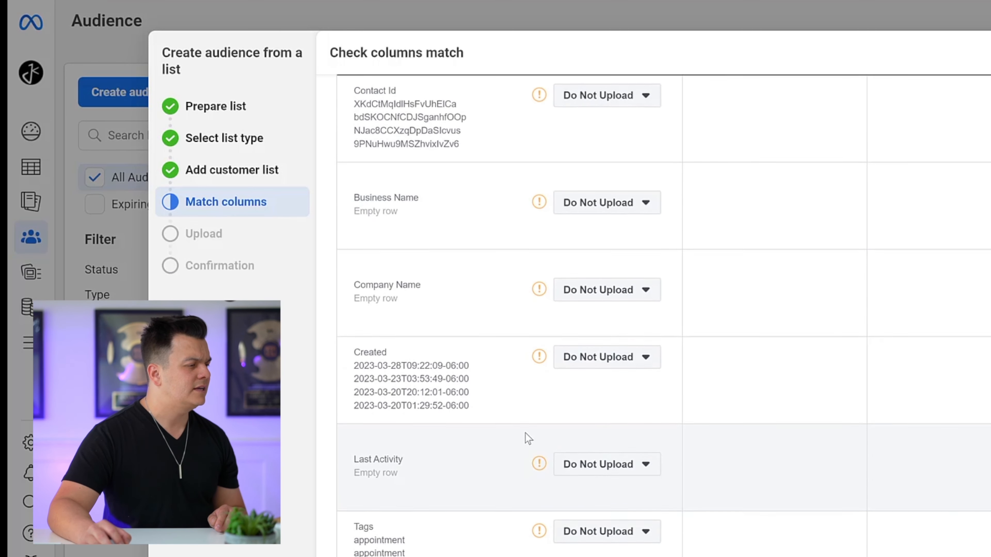
{"action": "scroll", "coordinate": [413, 439], "scroll_direction": "down", "scroll_amount": 2}
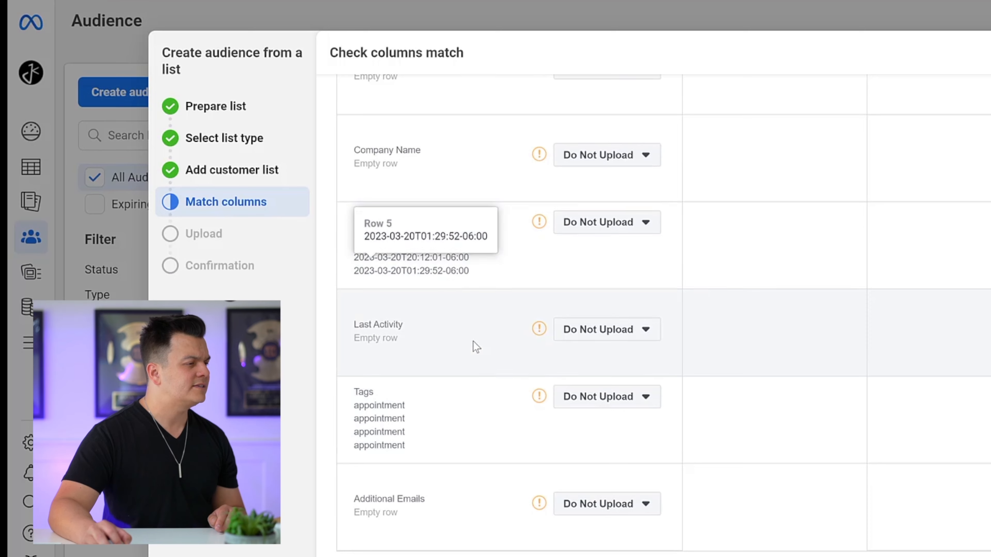
{"action": "scroll", "coordinate": [517, 373], "scroll_direction": "up", "scroll_amount": 1}
{"action": "scroll", "coordinate": [519, 368], "scroll_direction": "up", "scroll_amount": 5}
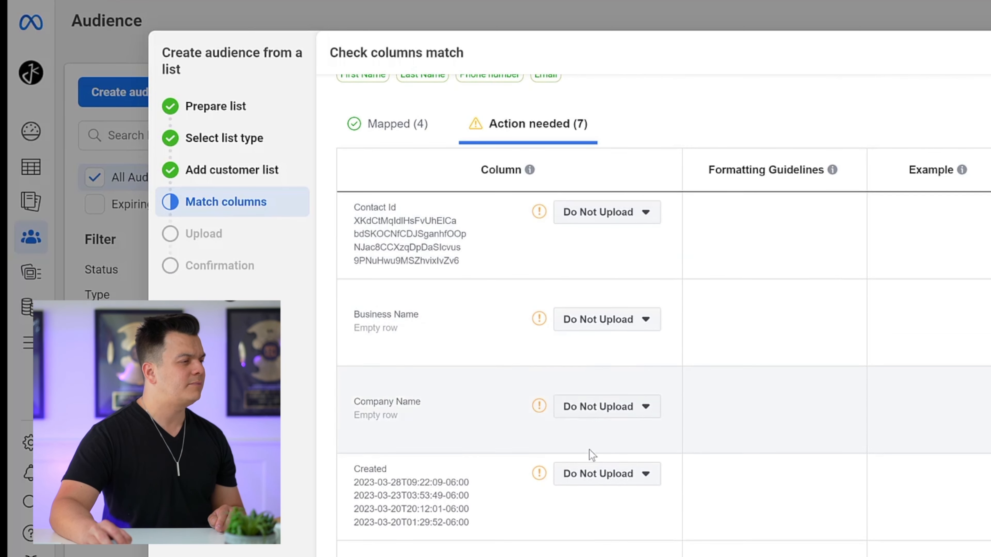
{"action": "left_click", "coordinate": [414, 134]}
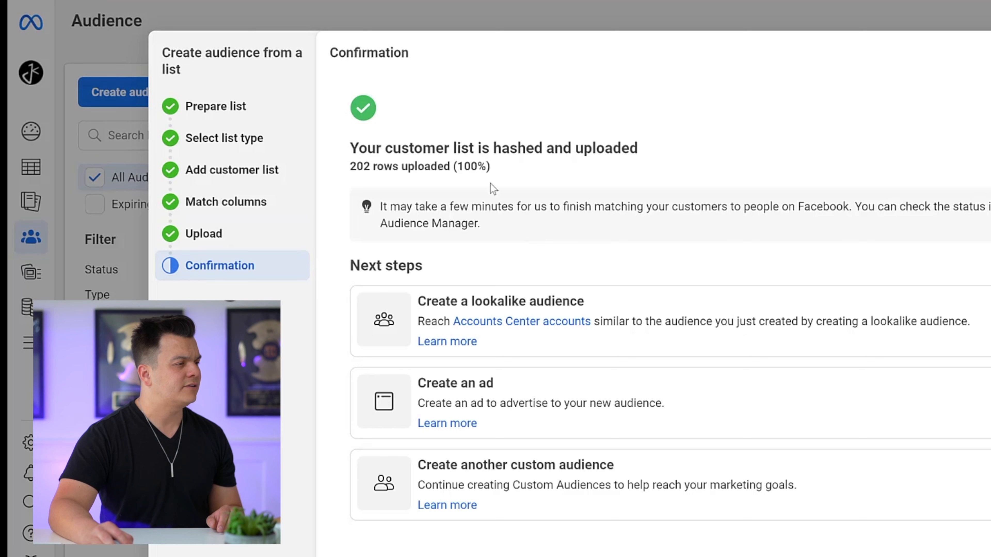
{"action": "left_click_drag", "start_coordinate": [380, 150], "coordinate": [521, 150]}
{"action": "left_click", "coordinate": [538, 154]}
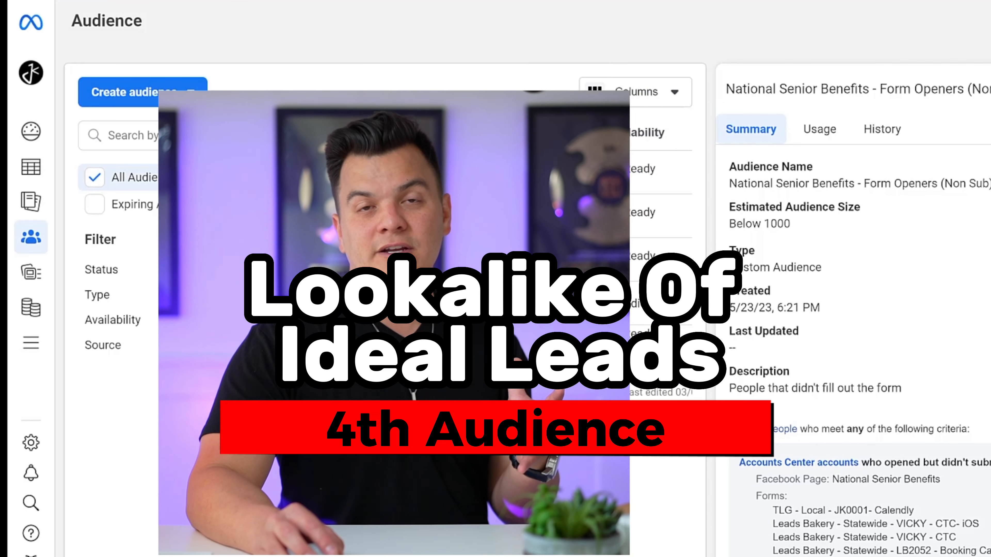
Select the NSB - Appointments audience and start creating a lookalike audience from it.
{"action": "scroll", "coordinate": [342, 177], "scroll_direction": "down", "scroll_amount": 1}
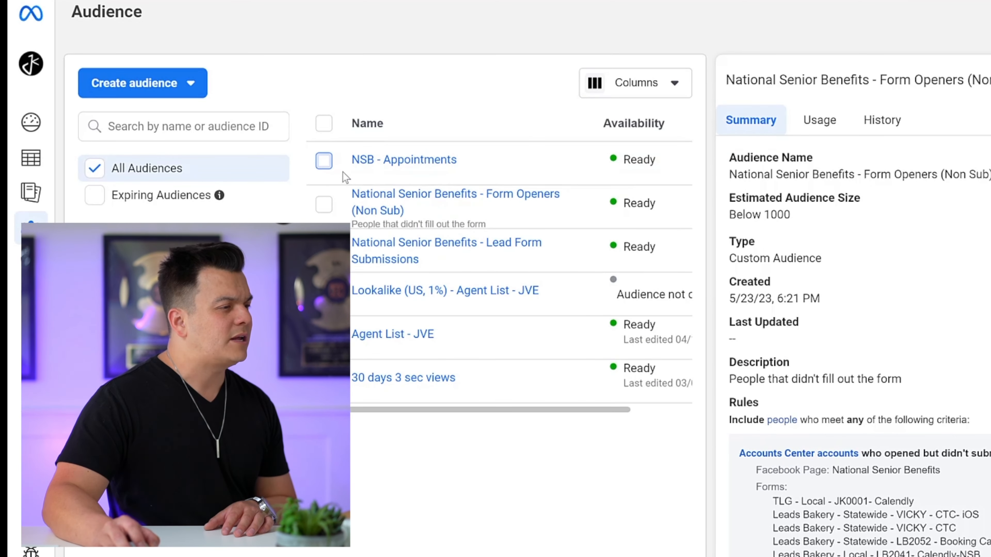
{"action": "scroll", "coordinate": [378, 235], "scroll_direction": "down", "scroll_amount": 1}
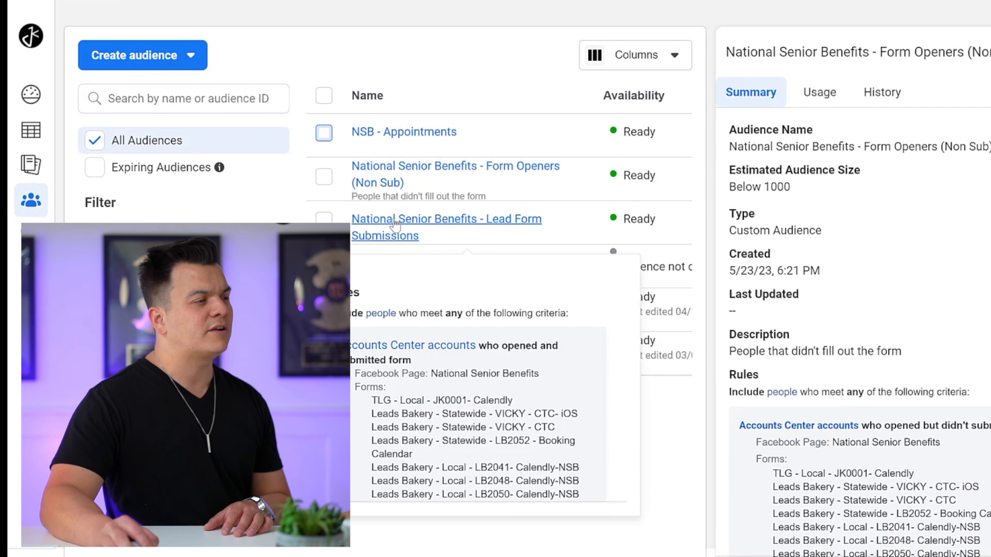
{"action": "mouse_move", "coordinate": [409, 182]}
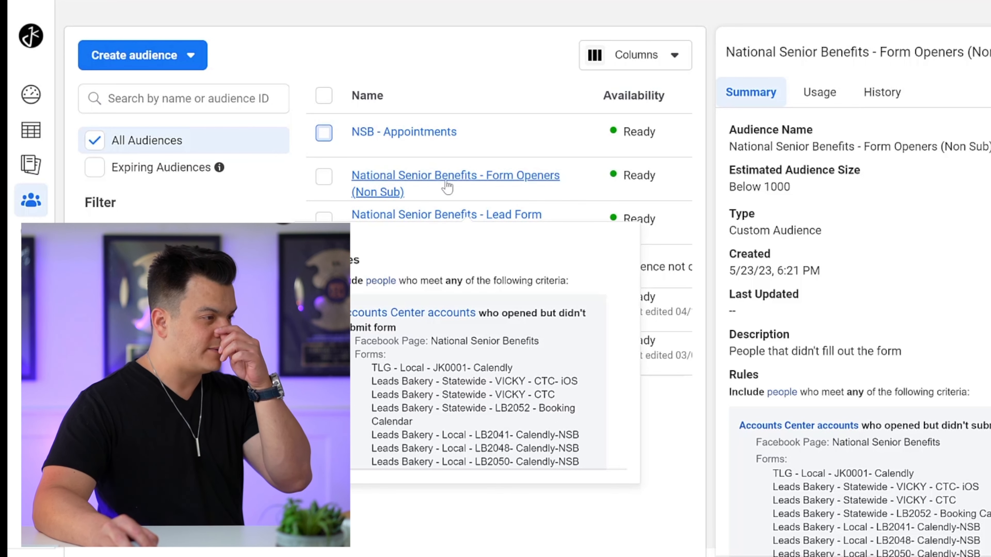
{"action": "mouse_move", "coordinate": [390, 224]}
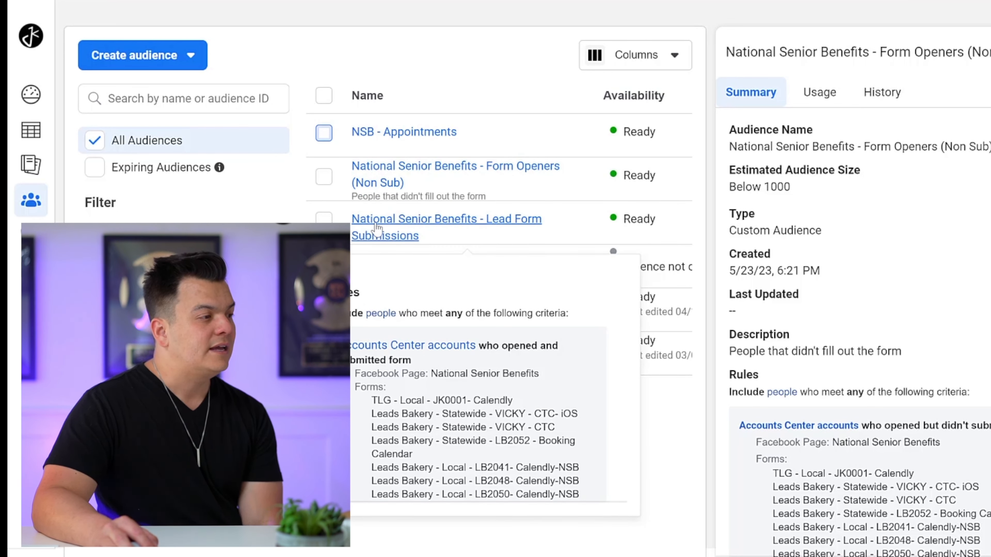
{"action": "mouse_move", "coordinate": [367, 140]}
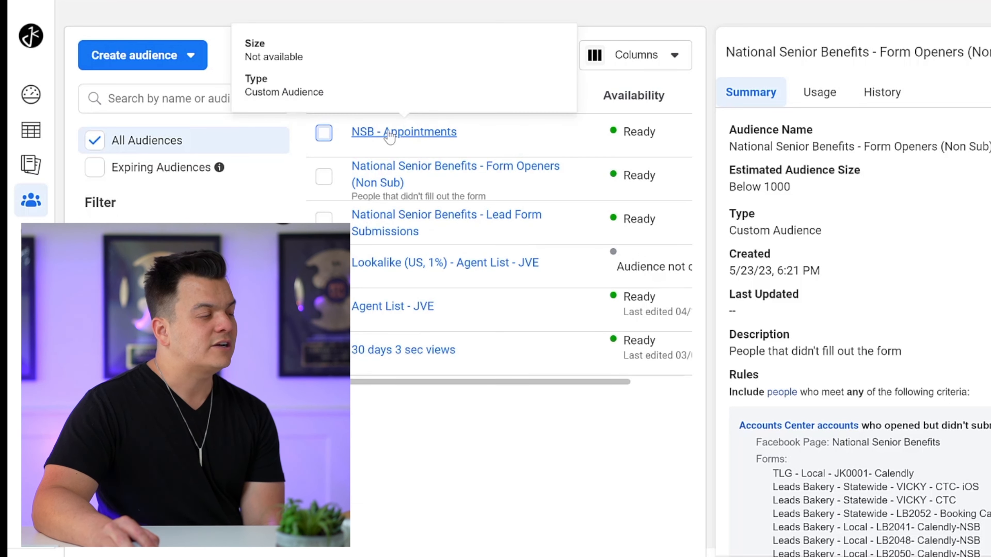
{"action": "left_click", "coordinate": [324, 133]}
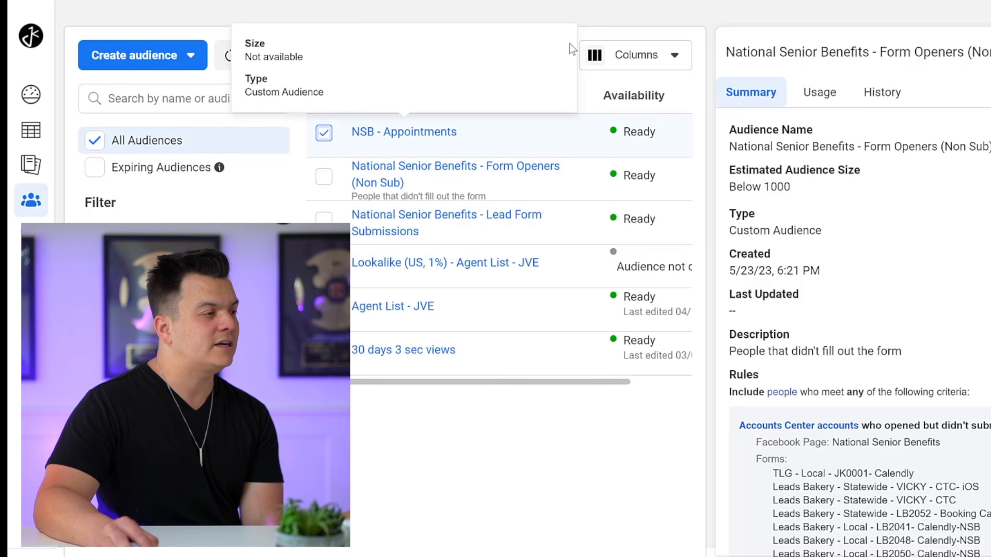
{"action": "left_click", "coordinate": [475, 55]}
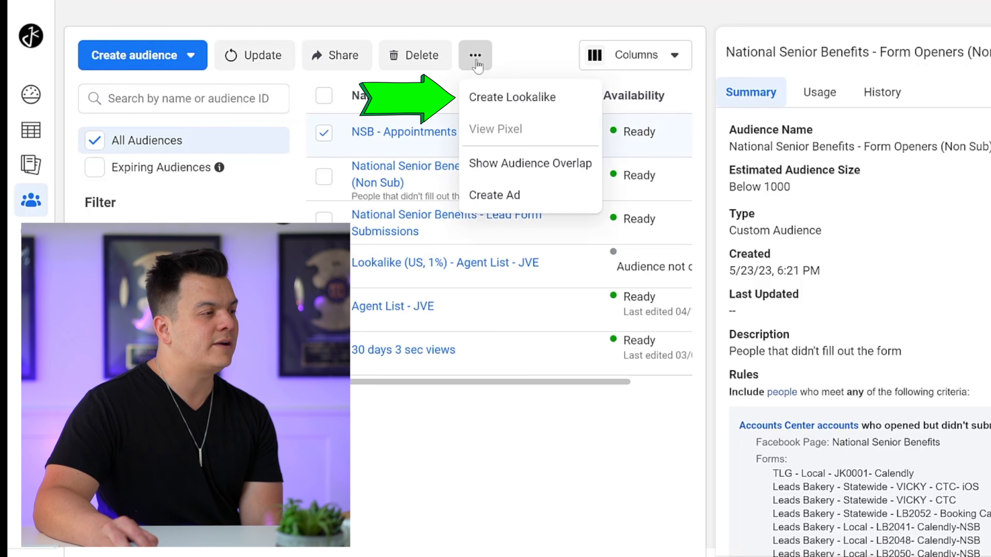
{"action": "left_click", "coordinate": [499, 96]}
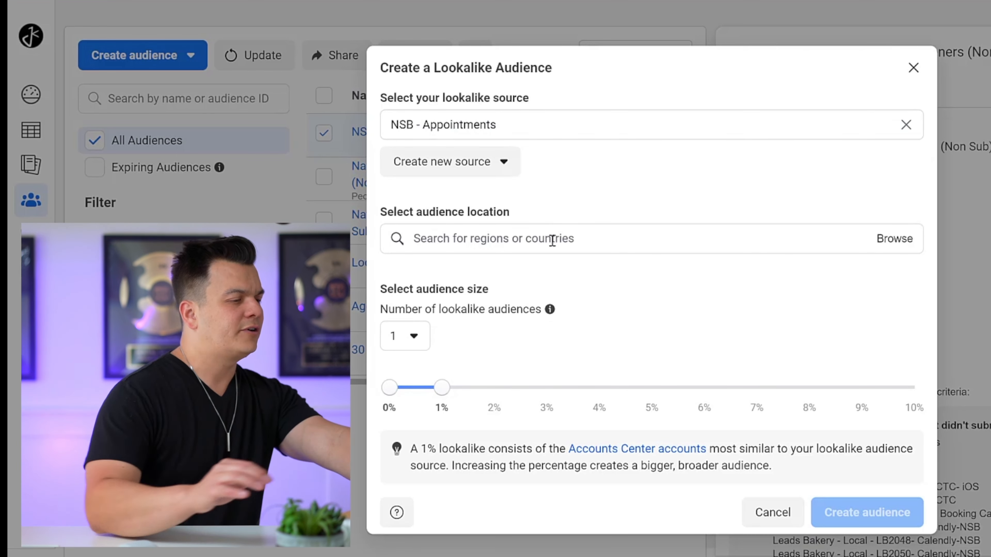
Set the lookalike's location to United States, keep one audience at 1% size, and create it.
{"action": "left_click", "coordinate": [556, 238]}
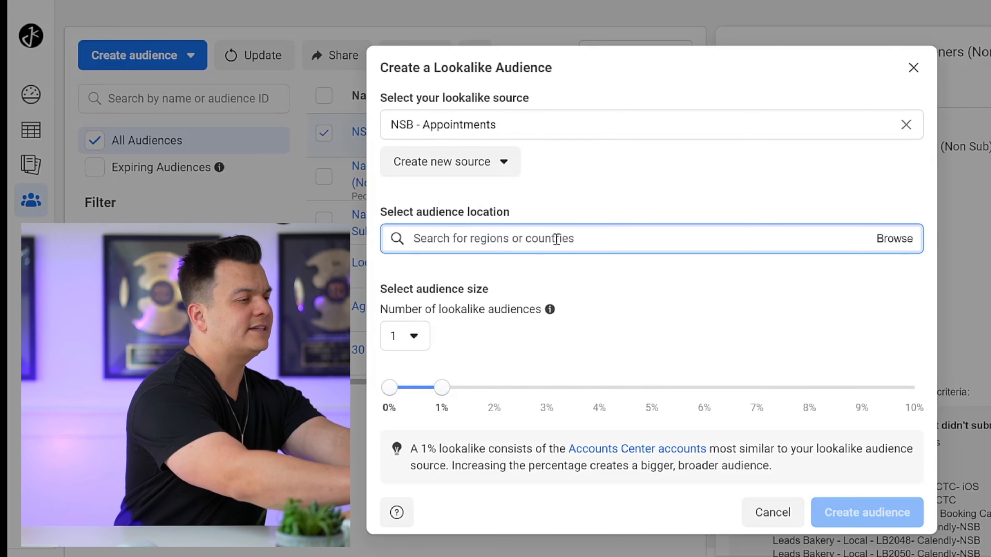
{"action": "type", "text": "unite"}
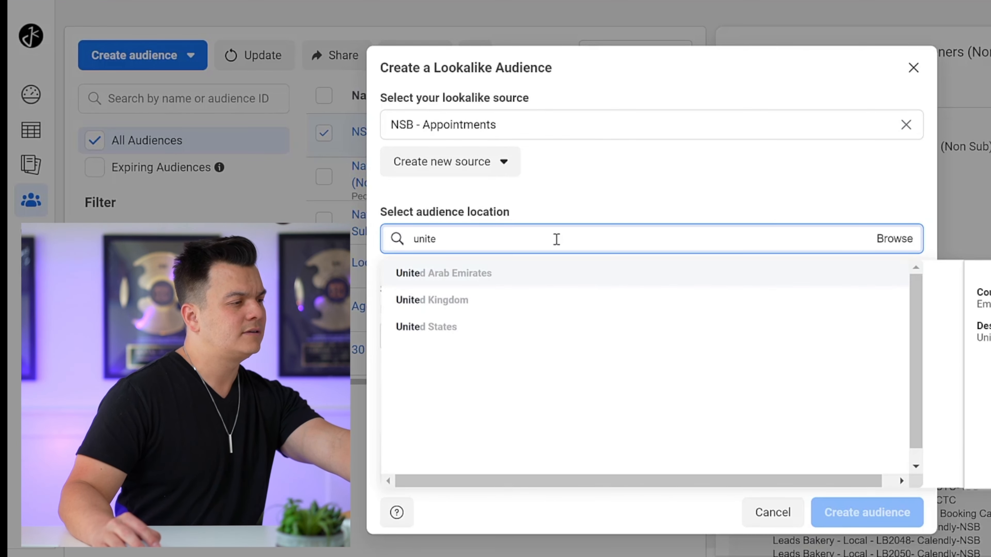
{"action": "left_click", "coordinate": [503, 326]}
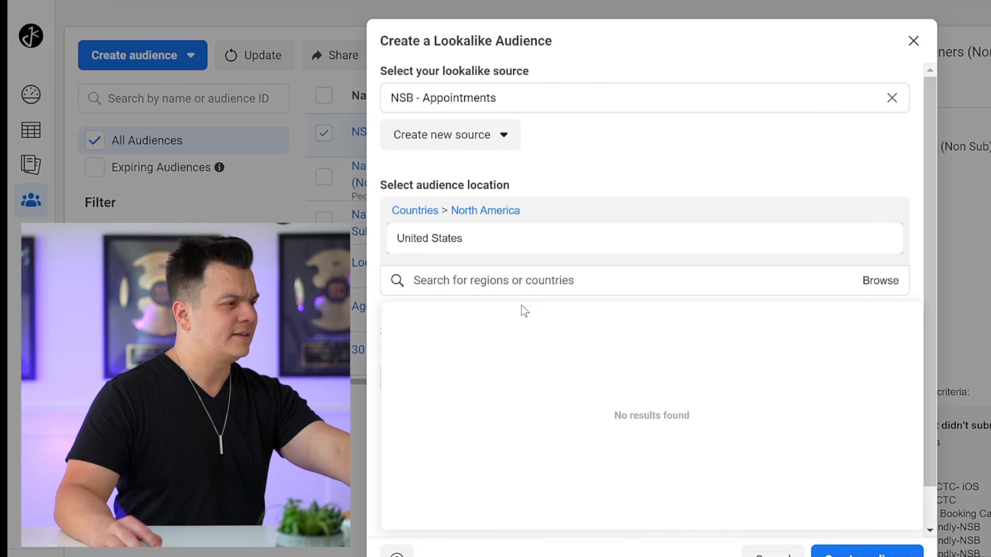
{"action": "left_click", "coordinate": [757, 176]}
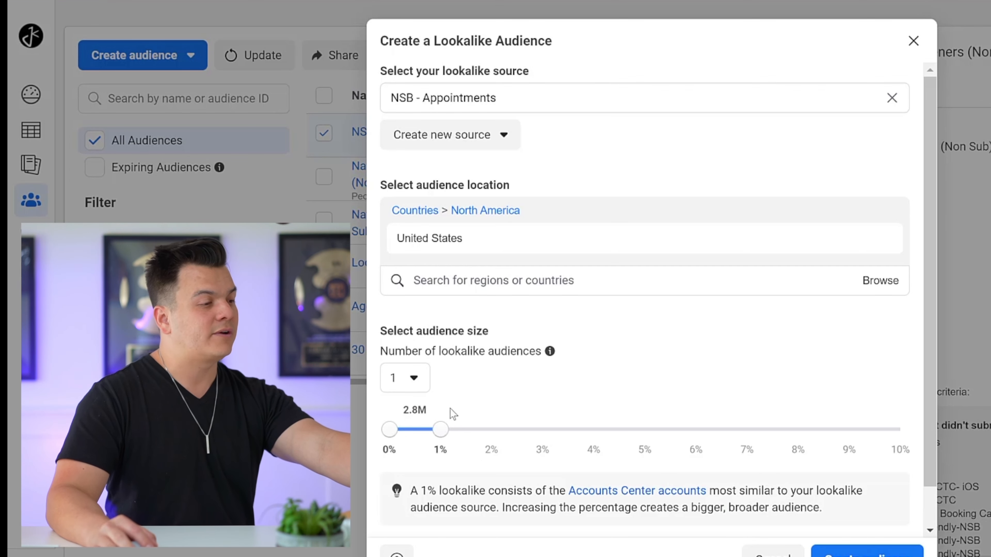
{"action": "left_click", "coordinate": [870, 550]}
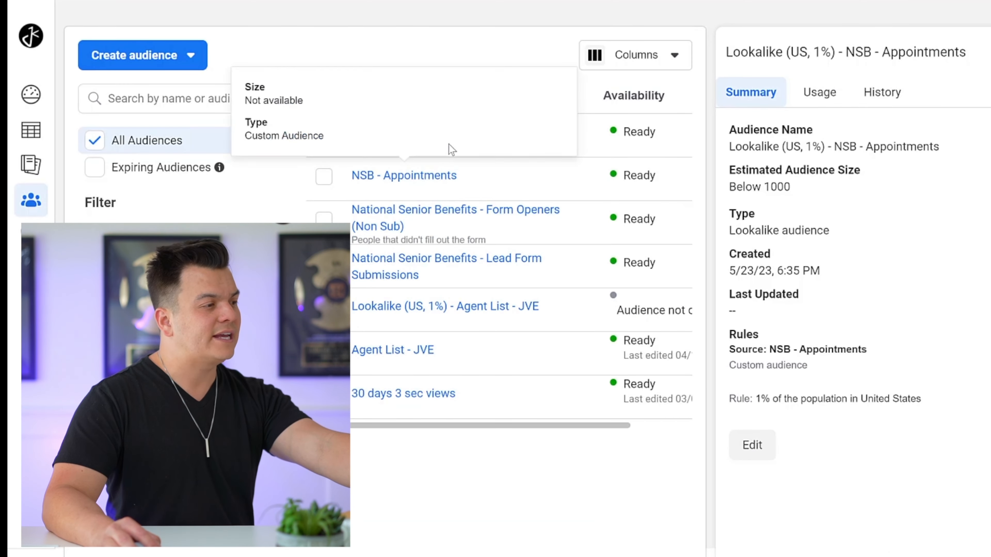
{"action": "mouse_move", "coordinate": [511, 145]}
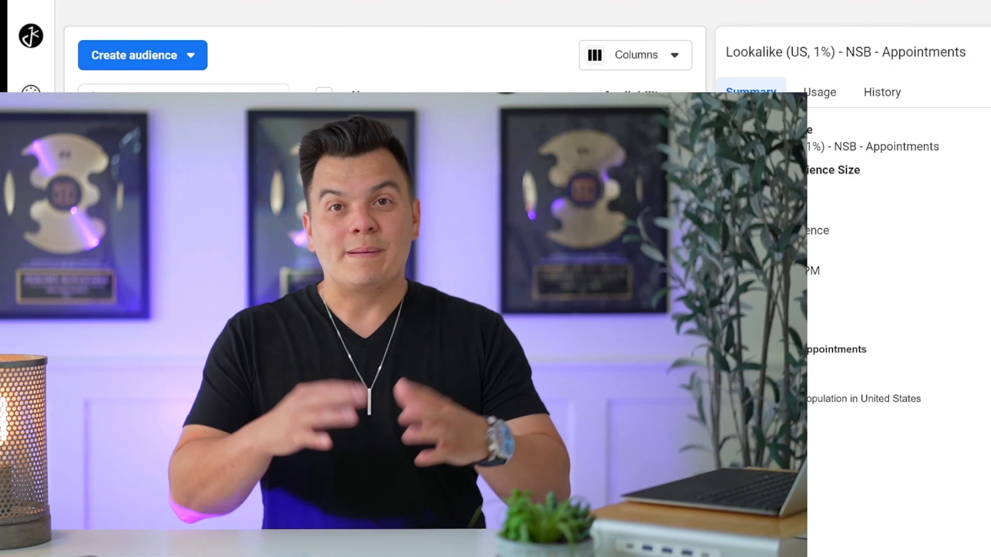